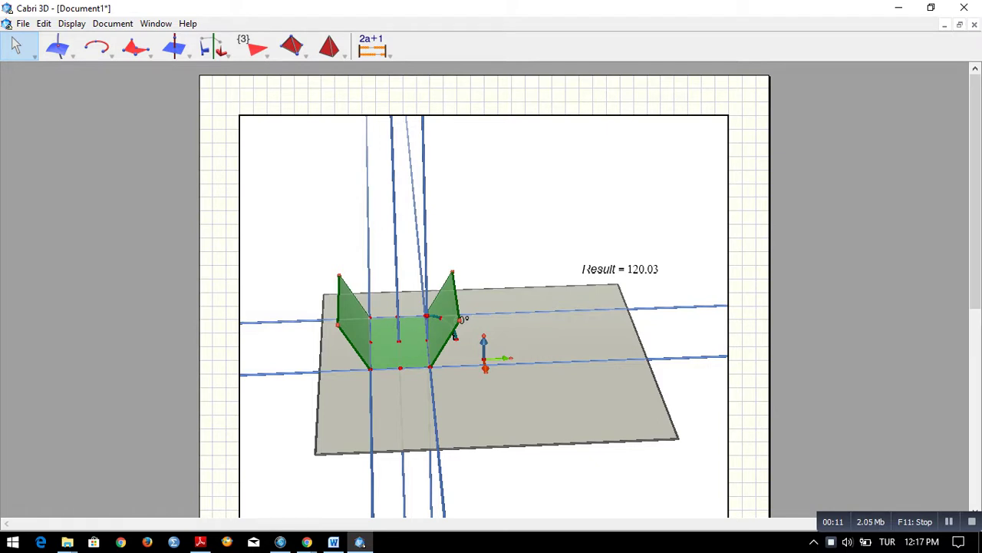
- Rotate the base rectangle about the line through its open short edge by the Result angle value to create a long flap
{"action": "right_click_drag", "start_coordinate": [430, 403], "coordinate": [585, 403]}
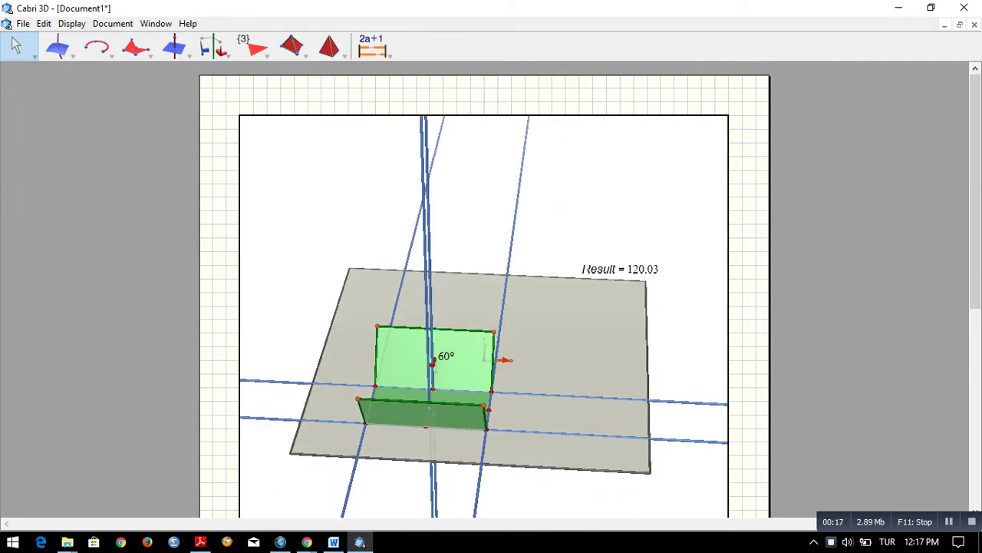
{"action": "left_click", "coordinate": [212, 48]}
{"action": "right_click_drag", "start_coordinate": [548, 339], "coordinate": [476, 388]}
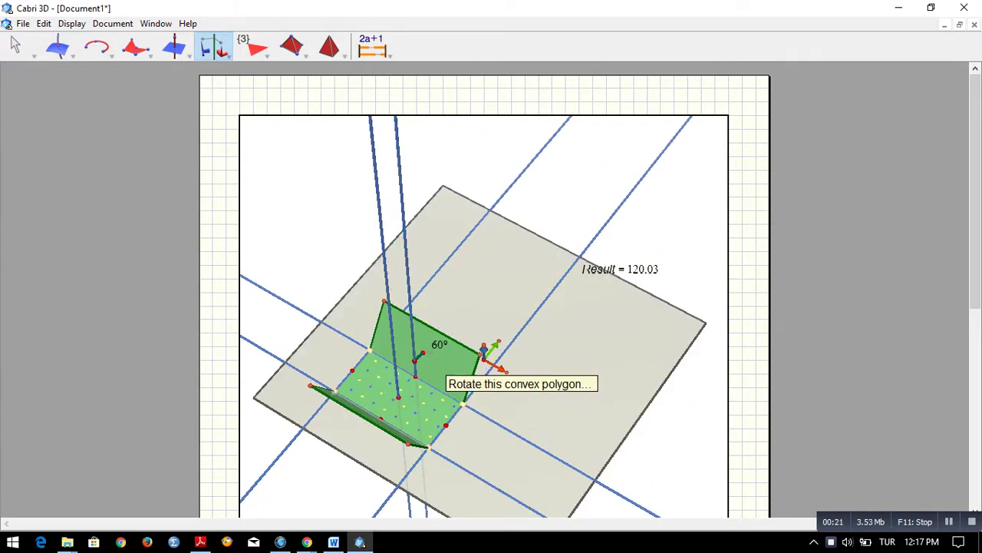
{"action": "right_click_drag", "start_coordinate": [447, 427], "coordinate": [525, 418]}
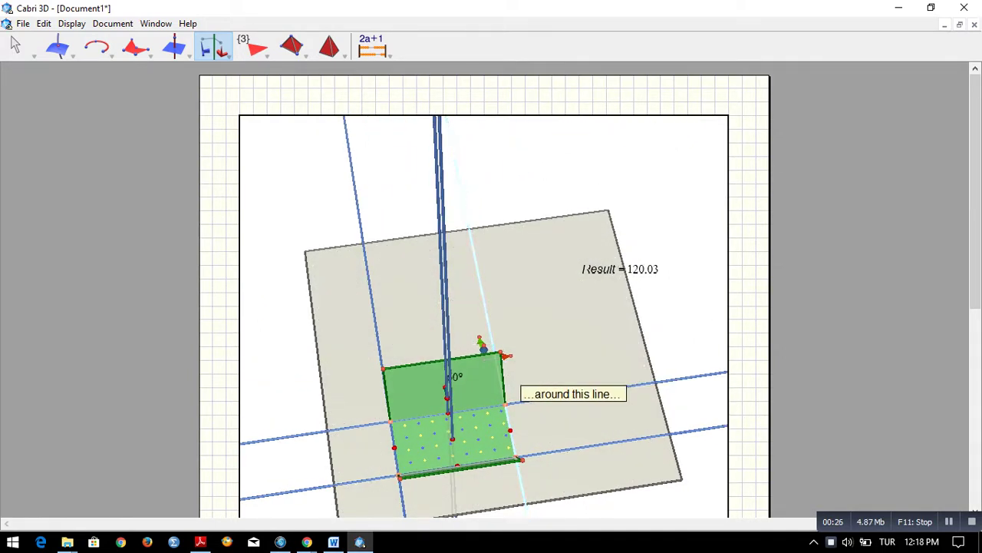
{"action": "right_click_drag", "start_coordinate": [530, 422], "coordinate": [416, 370]}
{"action": "right_click_drag", "start_coordinate": [451, 319], "coordinate": [442, 334]}
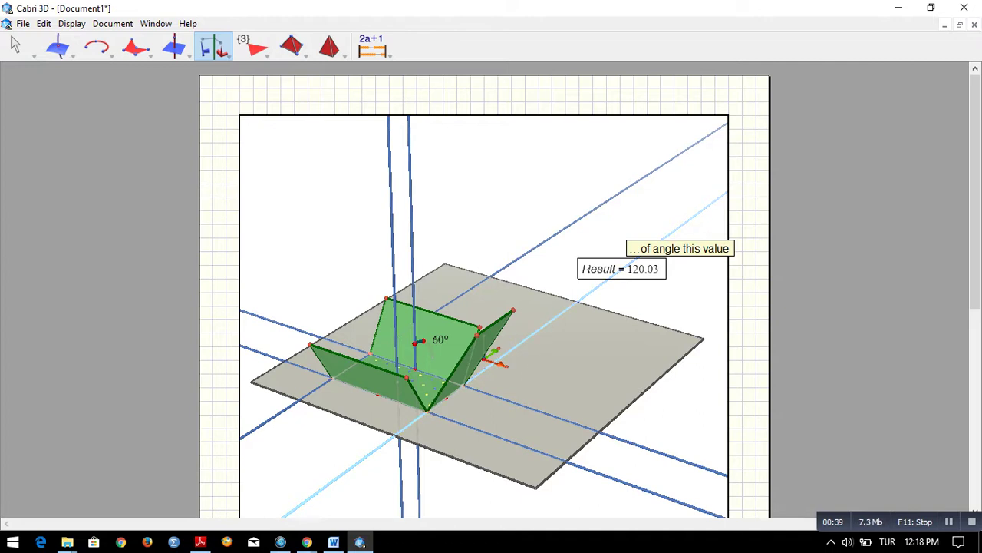
{"action": "left_click", "coordinate": [614, 274]}
{"action": "right_click_drag", "start_coordinate": [615, 274], "coordinate": [394, 255]}
{"action": "key", "text": "Escape"}
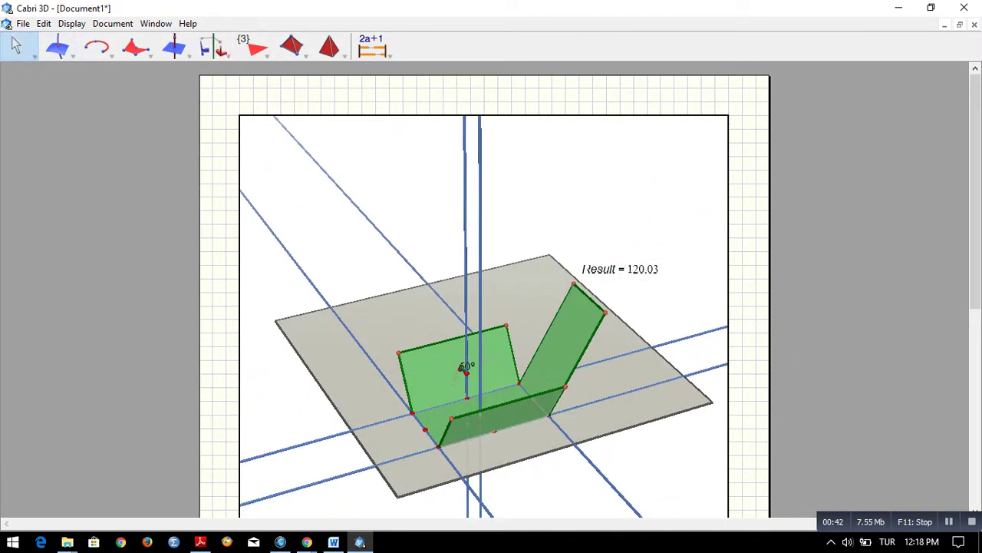
- Move the angle control point until the flaps fold up to 90°
{"action": "right_click_drag", "start_coordinate": [465, 369], "coordinate": [460, 328]}
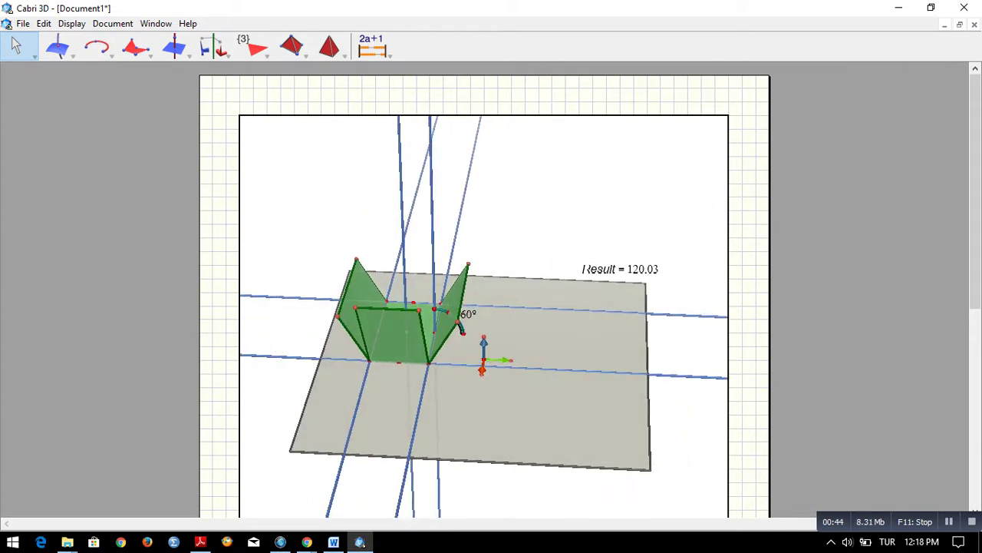
{"action": "left_click_drag", "start_coordinate": [447, 312], "coordinate": [433, 308]}
{"action": "right_click_drag", "start_coordinate": [433, 309], "coordinate": [290, 254]}
{"action": "mouse_move", "coordinate": [517, 321]}
{"action": "left_mouse_down"}
{"action": "mouse_move", "coordinate": [512, 342]}
{"action": "mouse_move", "coordinate": [517, 321]}
{"action": "left_mouse_up"}
{"action": "right_click_drag", "start_coordinate": [517, 351], "coordinate": [459, 357]}
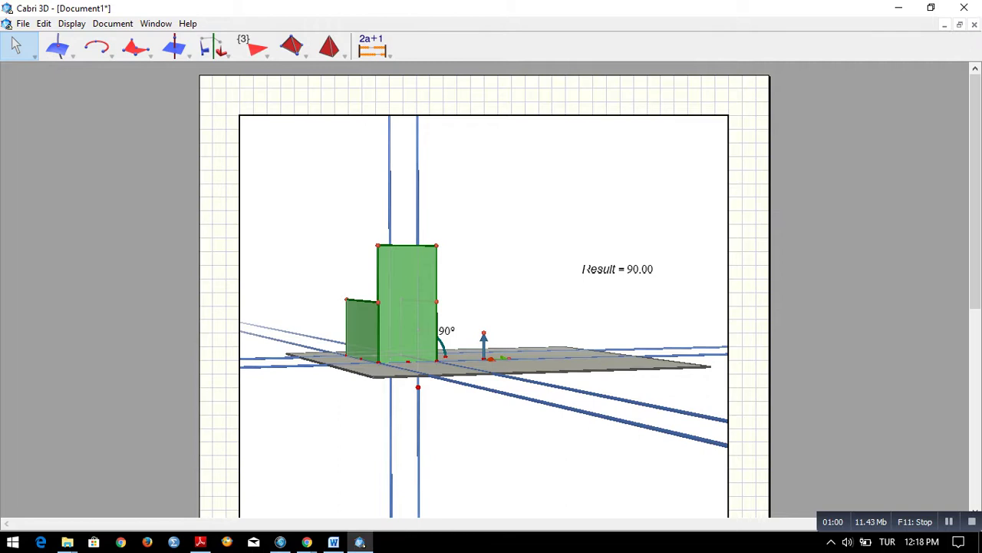
- Draw a four-point polygon over the lower half of the upright long flap, using its hinge corners and the side flaps' upper corners
{"action": "left_click", "coordinate": [135, 46]}
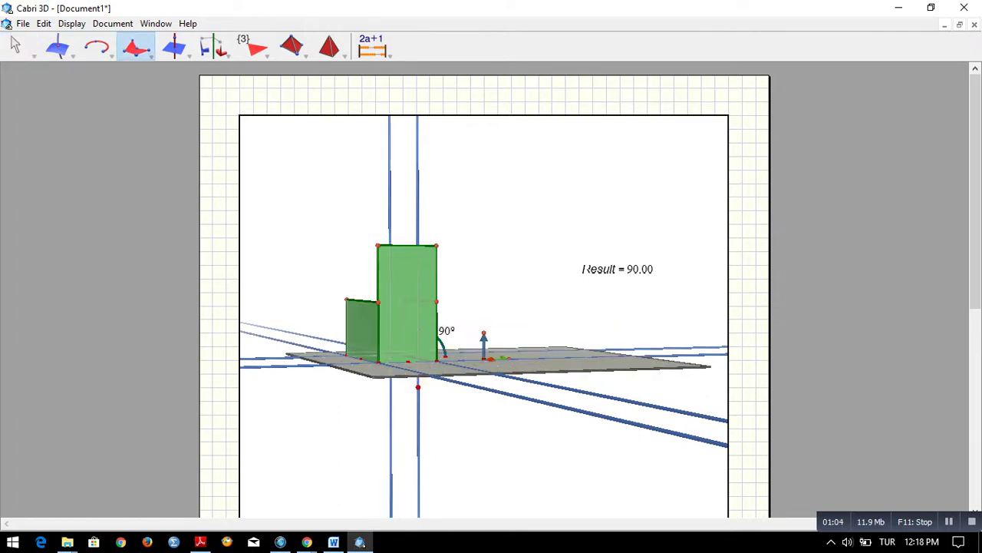
{"action": "right_click_drag", "start_coordinate": [407, 375], "coordinate": [377, 390]}
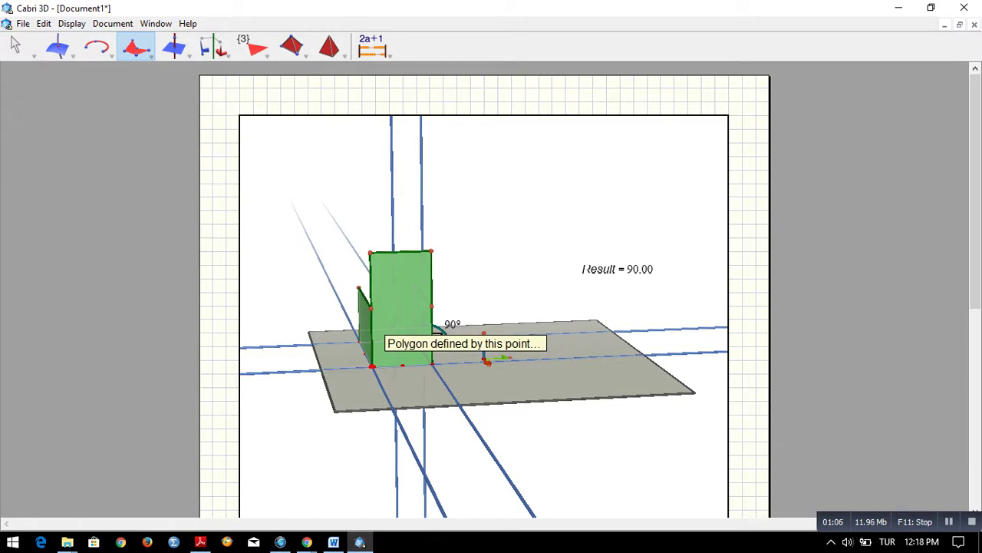
{"action": "left_click", "coordinate": [373, 366]}
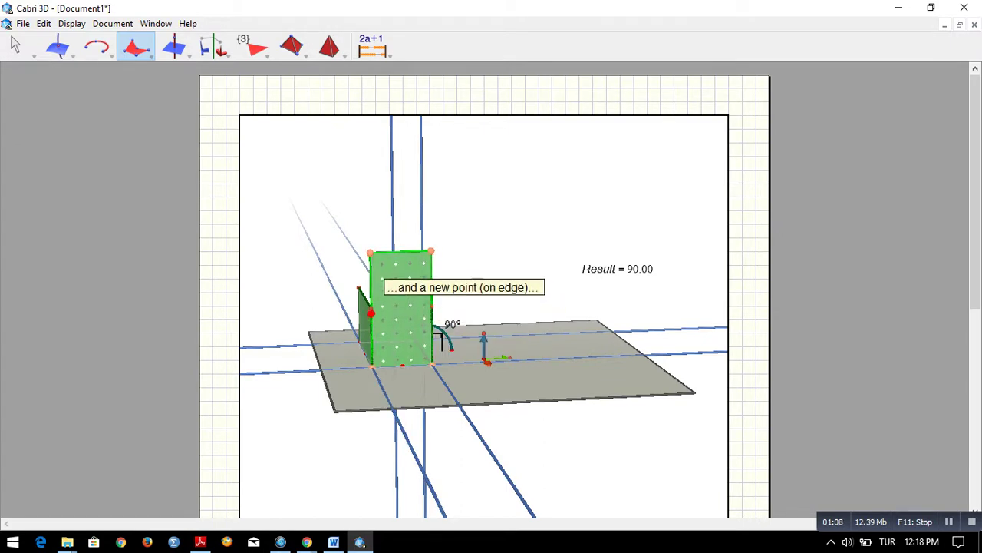
{"action": "left_click", "coordinate": [372, 308]}
{"action": "left_click", "coordinate": [431, 307]}
{"action": "left_click", "coordinate": [432, 358]}
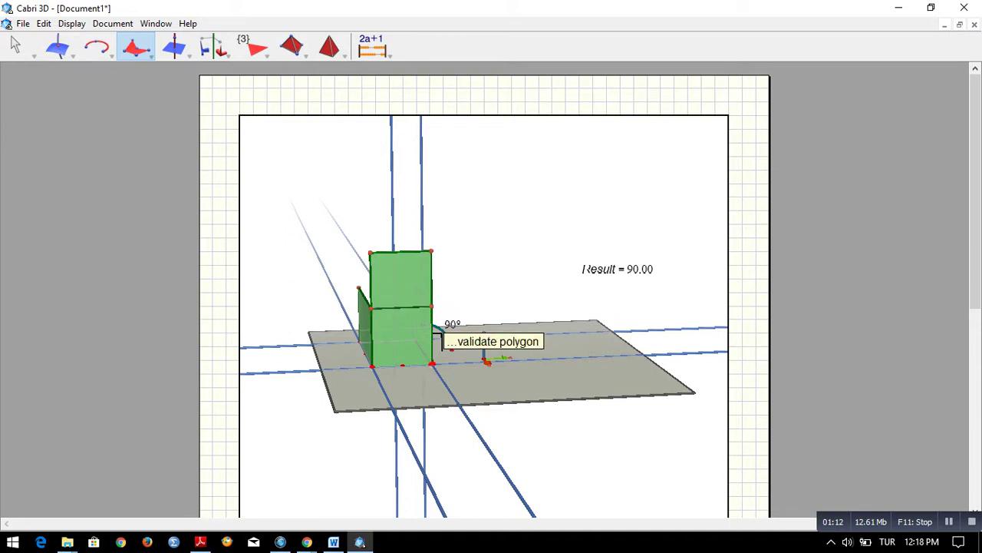
{"action": "left_click", "coordinate": [432, 358]}
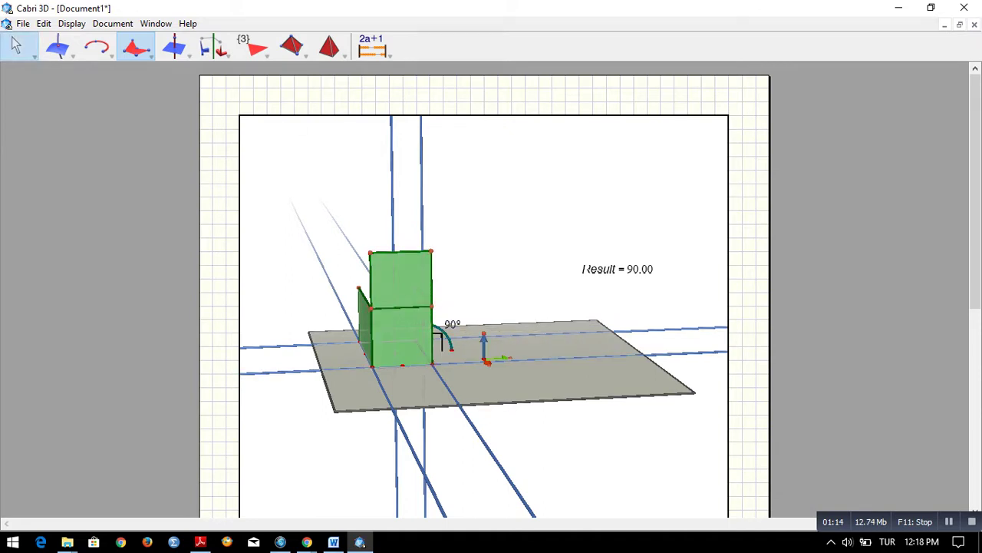
- Delete the long rotated flap, keeping the short polygon drawn over its lower half
{"action": "key", "text": "Escape"}
{"action": "left_click", "coordinate": [400, 276]}
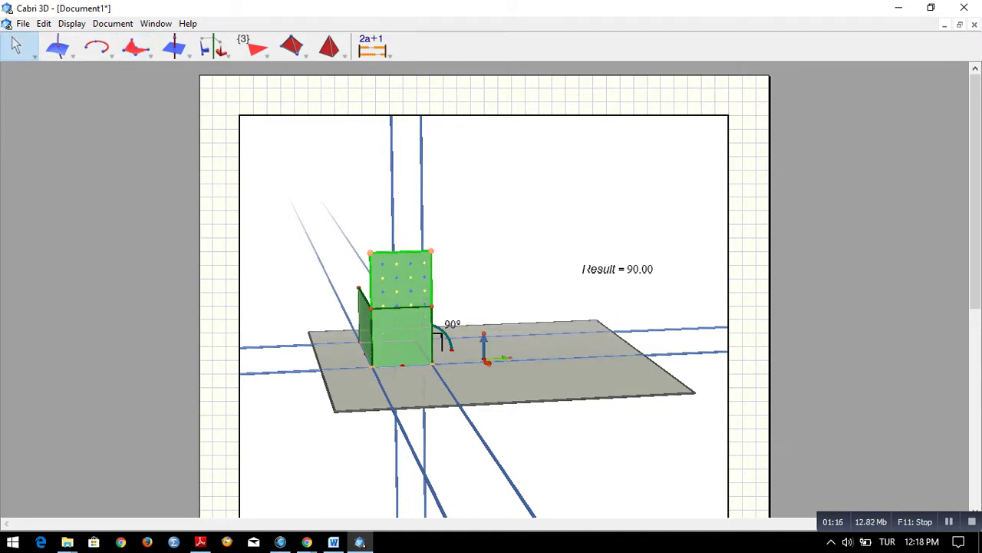
{"action": "key", "text": "Delete"}
- Unfold the box by moving the angle control point to about 23°
{"action": "right_click_drag", "start_coordinate": [399, 292], "coordinate": [561, 331]}
{"action": "mouse_move", "coordinate": [483, 349]}
{"action": "right_mouse_down"}
{"action": "mouse_move", "coordinate": [471, 346]}
{"action": "mouse_move", "coordinate": [491, 359]}
{"action": "right_mouse_up"}
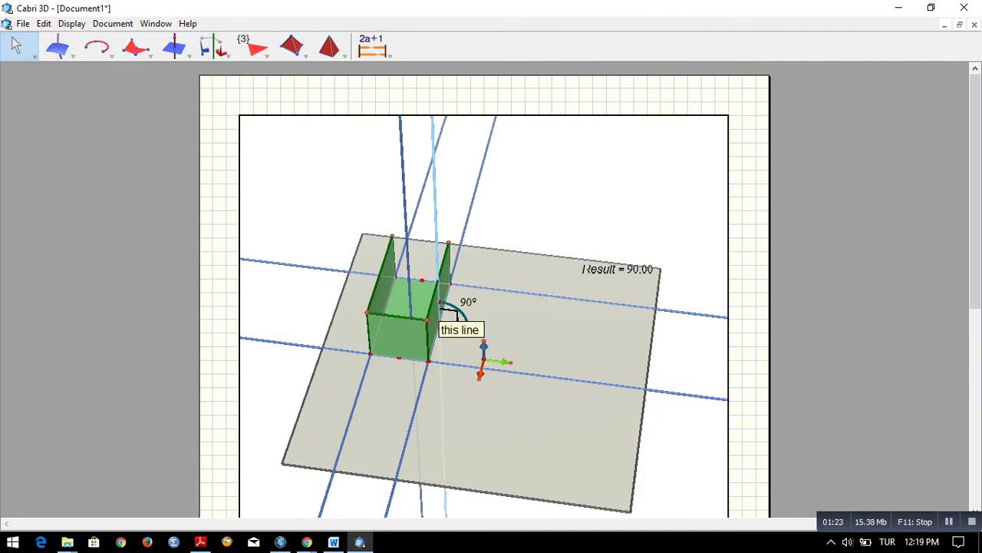
{"action": "left_click_drag", "start_coordinate": [440, 302], "coordinate": [466, 316]}
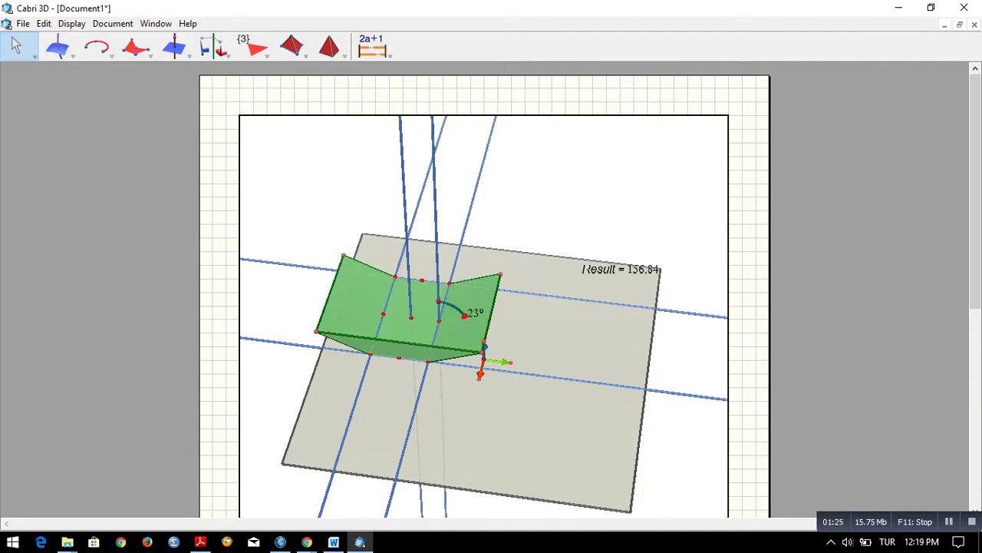
{"action": "right_click_drag", "start_coordinate": [427, 378], "coordinate": [529, 342]}
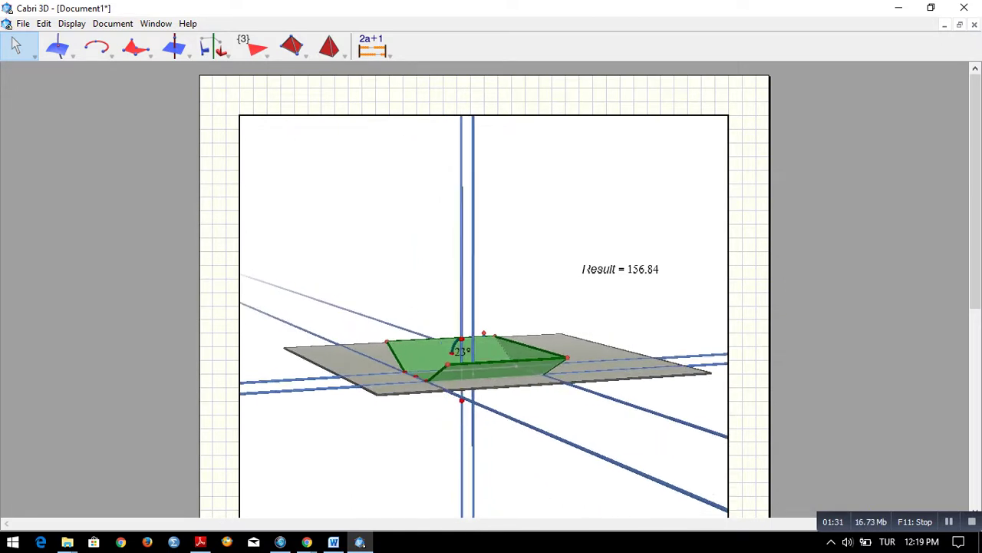
- Undo the last unfolding and the deletion of the long flap
{"action": "key", "text": "ctrl+z"}
{"action": "key", "text": "ctrl+z"}
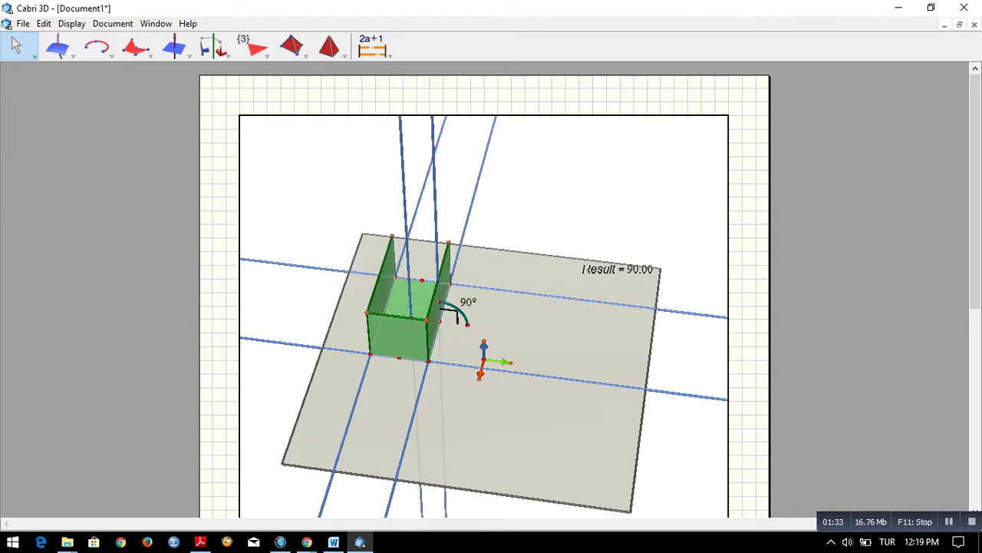
{"action": "mouse_move", "coordinate": [483, 353]}
{"action": "right_mouse_down"}
{"action": "mouse_move", "coordinate": [384, 355]}
{"action": "mouse_move", "coordinate": [488, 365]}
{"action": "right_mouse_up"}
{"action": "key", "text": "ctrl+z"}
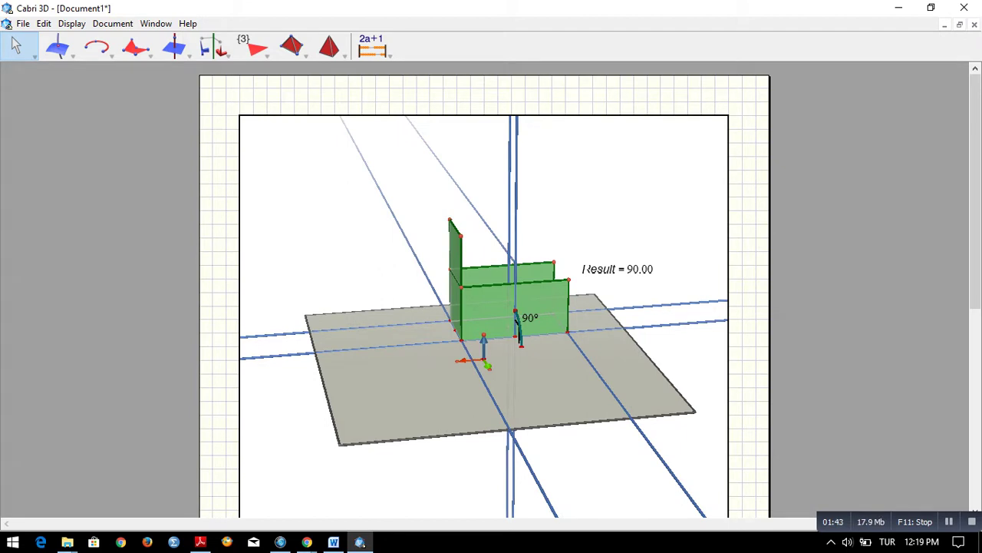
- Move the angle control point to lower the flaps to about 42°
{"action": "right_click_drag", "start_coordinate": [484, 418], "coordinate": [615, 418]}
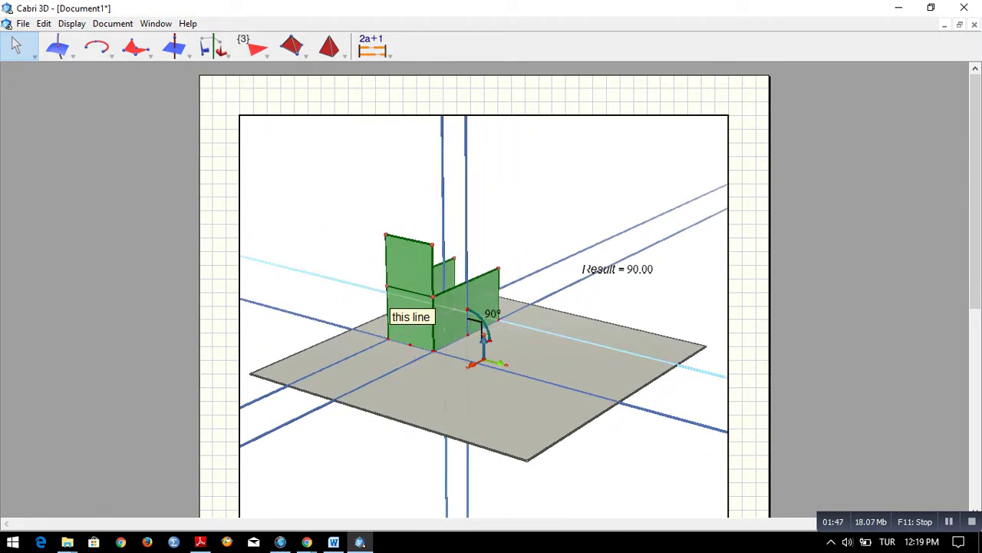
{"action": "left_click_drag", "start_coordinate": [468, 311], "coordinate": [486, 332]}
{"action": "right_click_drag", "start_coordinate": [486, 335], "coordinate": [504, 328]}
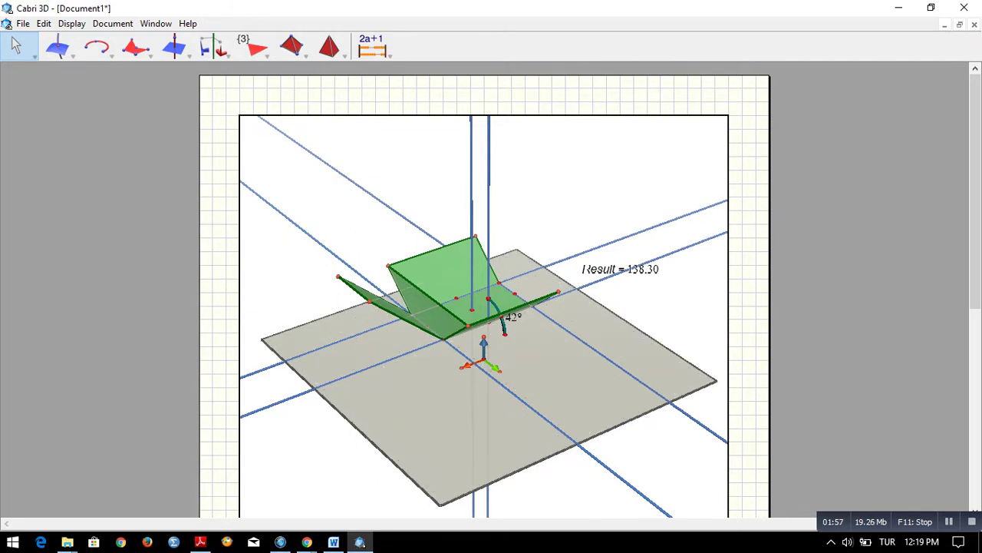
{"action": "right_click_drag", "start_coordinate": [484, 342], "coordinate": [516, 354]}
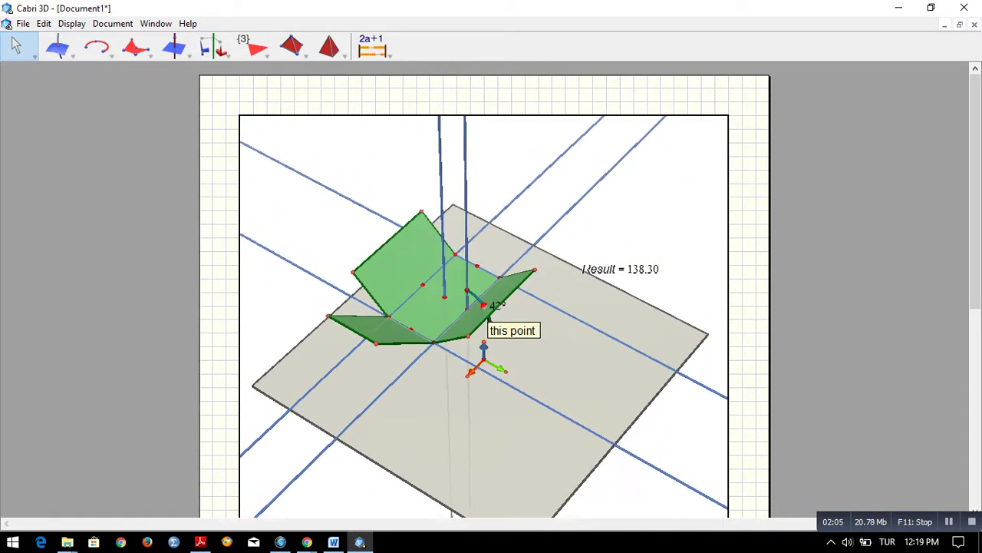
- Unfold all the flaps flat onto the base plane by moving the angle control point to 0°
{"action": "left_click_drag", "start_coordinate": [483, 306], "coordinate": [488, 323]}
{"action": "right_click_drag", "start_coordinate": [487, 323], "coordinate": [414, 296]}
{"action": "right_click_drag", "start_coordinate": [480, 357], "coordinate": [575, 442]}
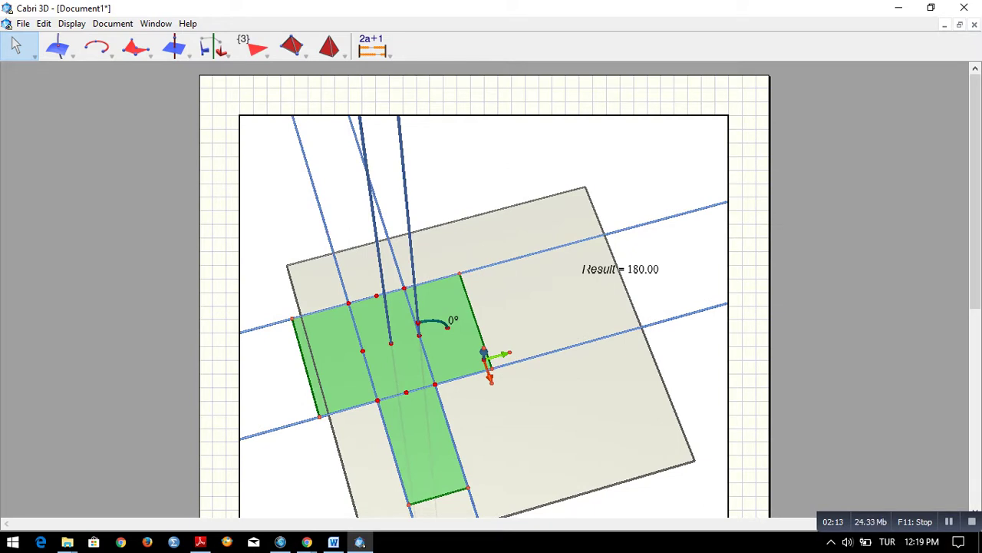
{"action": "right_click_drag", "start_coordinate": [486, 355], "coordinate": [486, 356]}
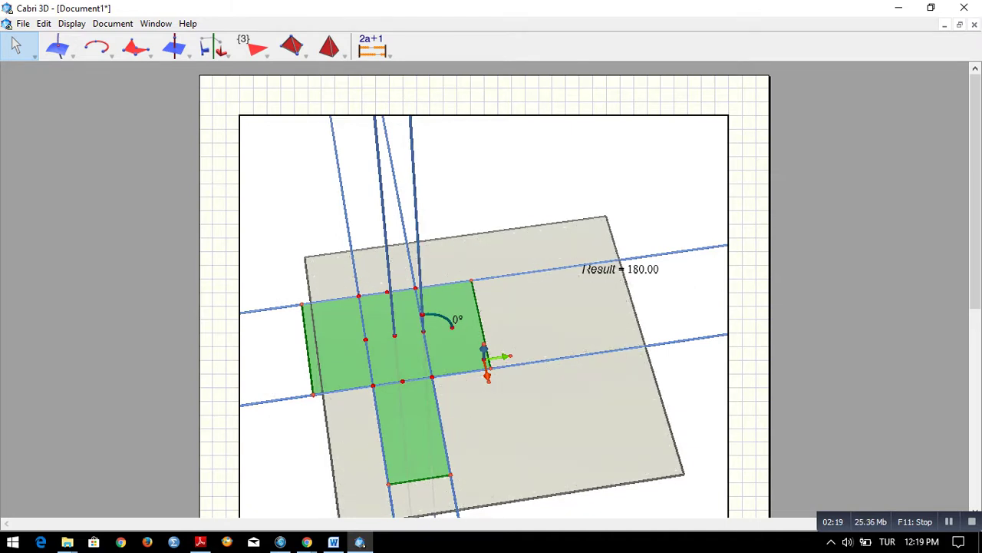
- Fold the flaps back up with the angle control point, ending at about 36°
{"action": "left_click_drag", "start_coordinate": [487, 375], "coordinate": [484, 358]}
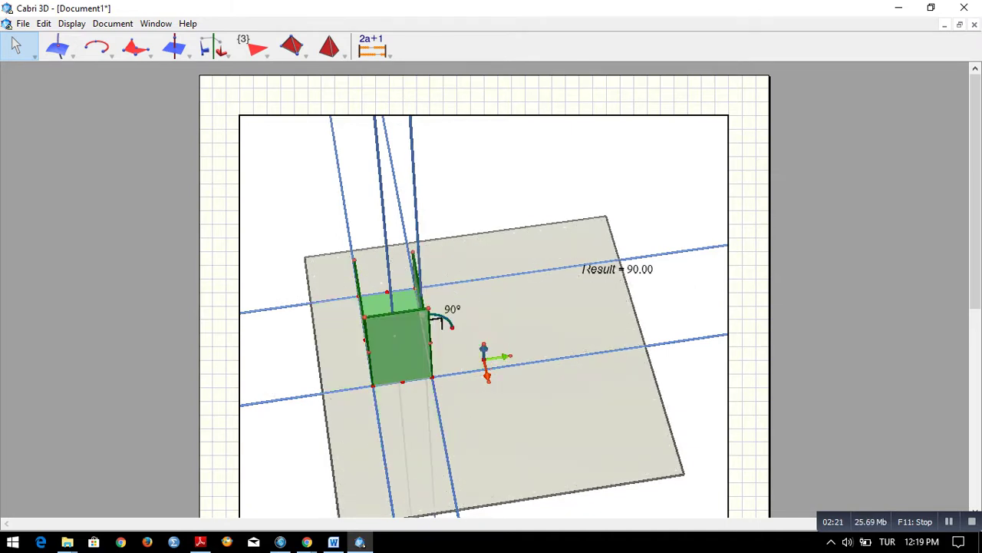
{"action": "left_click_drag", "start_coordinate": [452, 327], "coordinate": [446, 317]}
{"action": "right_click_drag", "start_coordinate": [446, 317], "coordinate": [602, 295]}
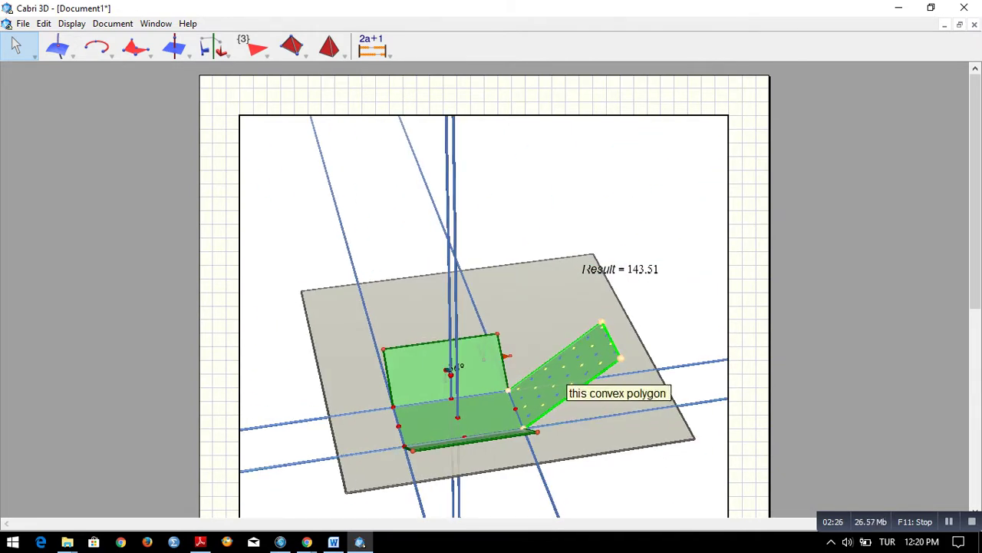
- Draw a circle in the long flap's plane, centred on one hinge corner with the hinge edge length as its radius
{"action": "right_click_drag", "start_coordinate": [559, 376], "coordinate": [544, 388]}
{"action": "left_click_drag", "start_coordinate": [97, 47], "coordinate": [109, 127]}
{"action": "right_click_drag", "start_coordinate": [594, 420], "coordinate": [658, 410]}
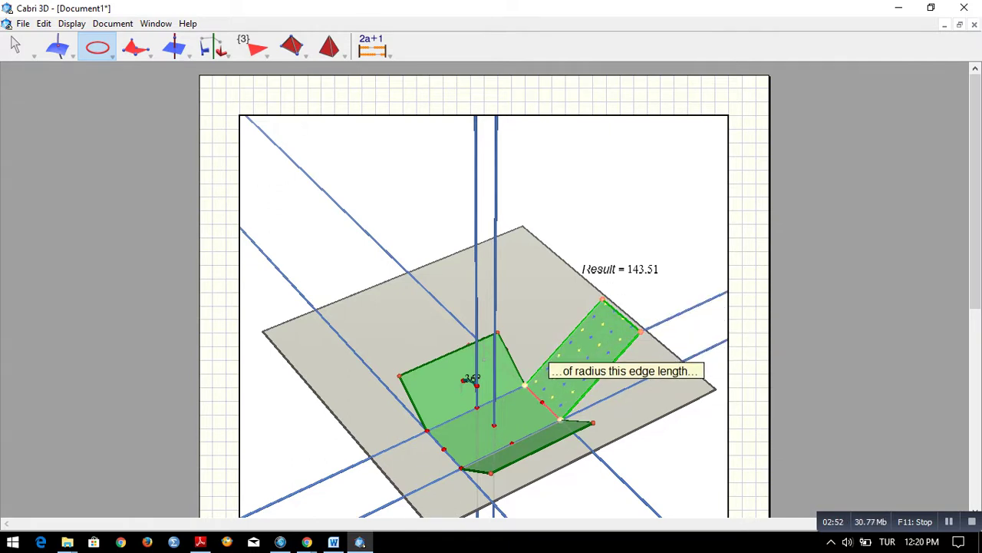
{"action": "left_click", "coordinate": [542, 399]}
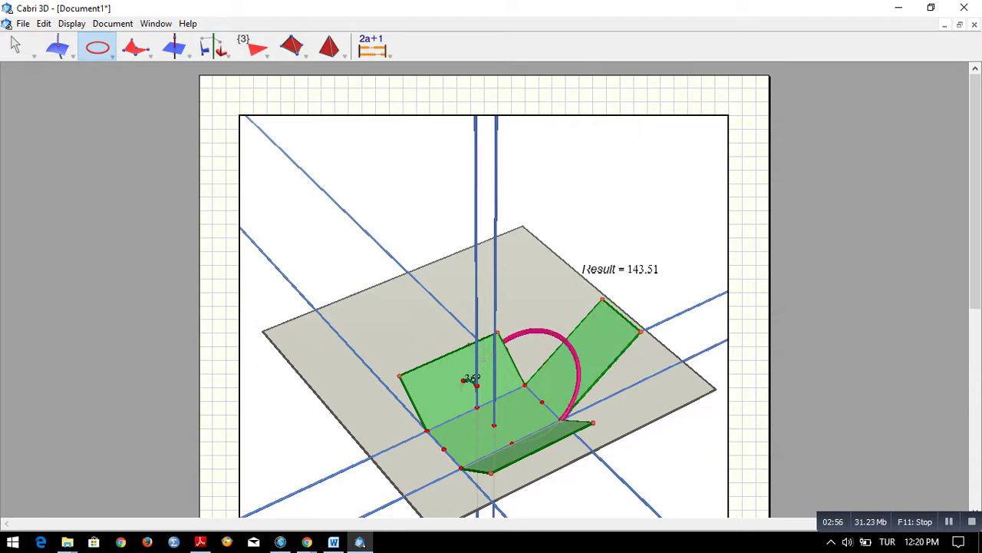
{"action": "right_click_drag", "start_coordinate": [669, 364], "coordinate": [756, 368]}
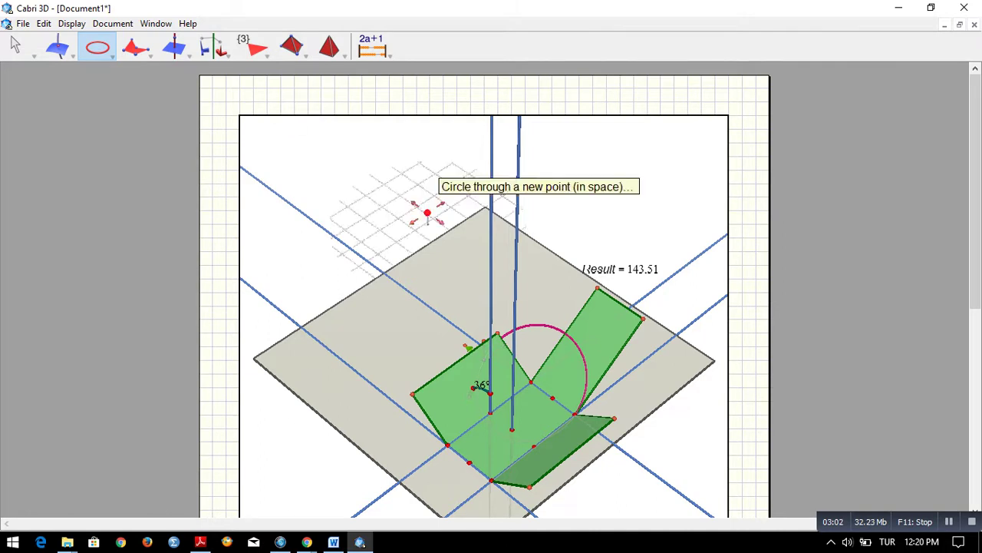
- Activate the Square tool and open its tool help to read how squares are constructed
{"action": "left_click", "coordinate": [253, 46]}
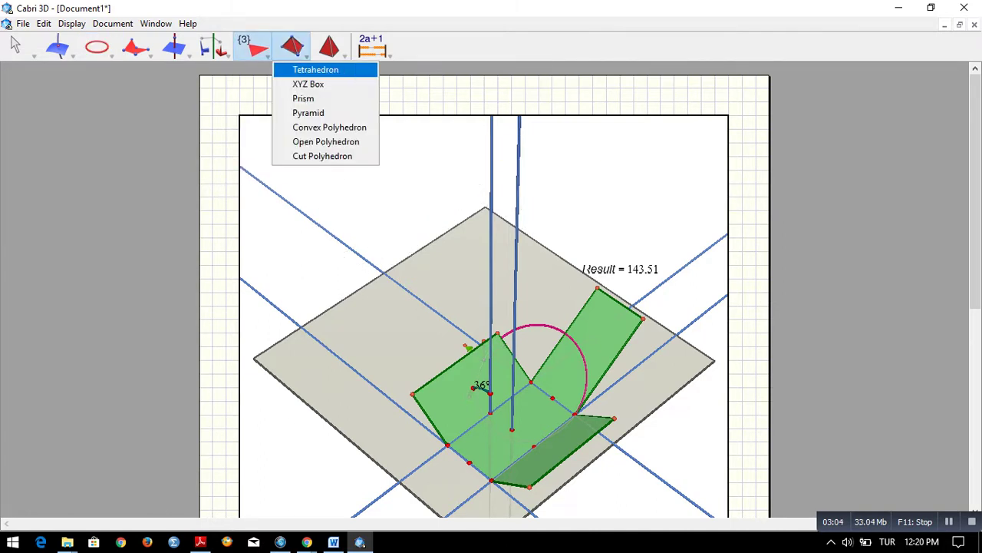
{"action": "left_click", "coordinate": [267, 84]}
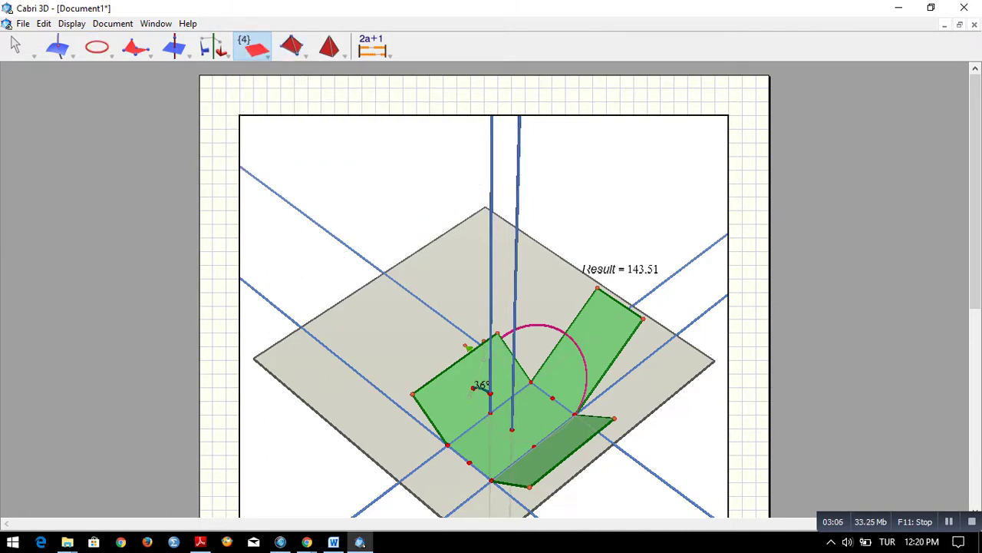
{"action": "key", "text": "F1"}
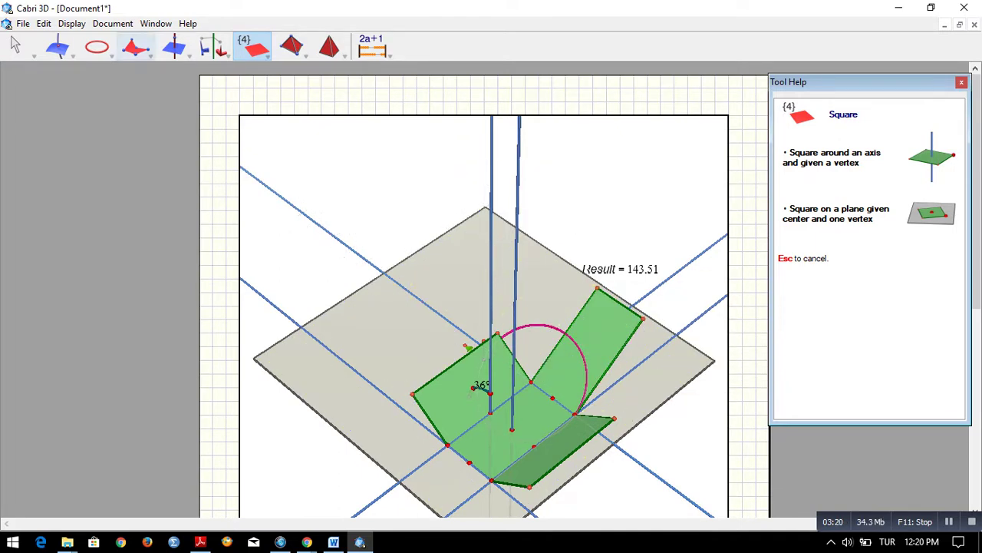
- Draw a second circle with the hinge edge length as its radius, centred on the long flap's other hinge corner
{"action": "left_click", "coordinate": [97, 48]}
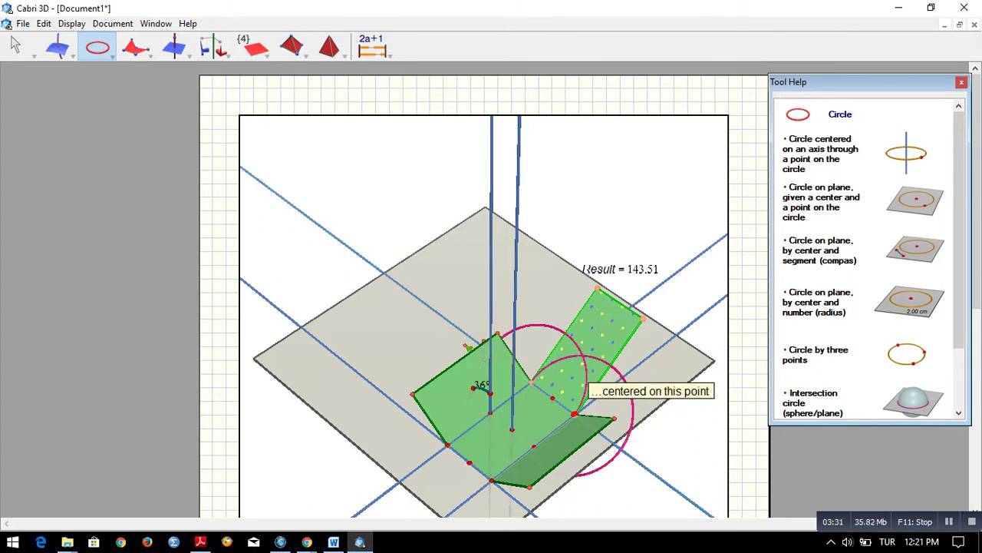
- Draw a square polygon through the long flap's two hinge corners and the points where the circles cross its side edges
{"action": "left_click", "coordinate": [57, 46]}
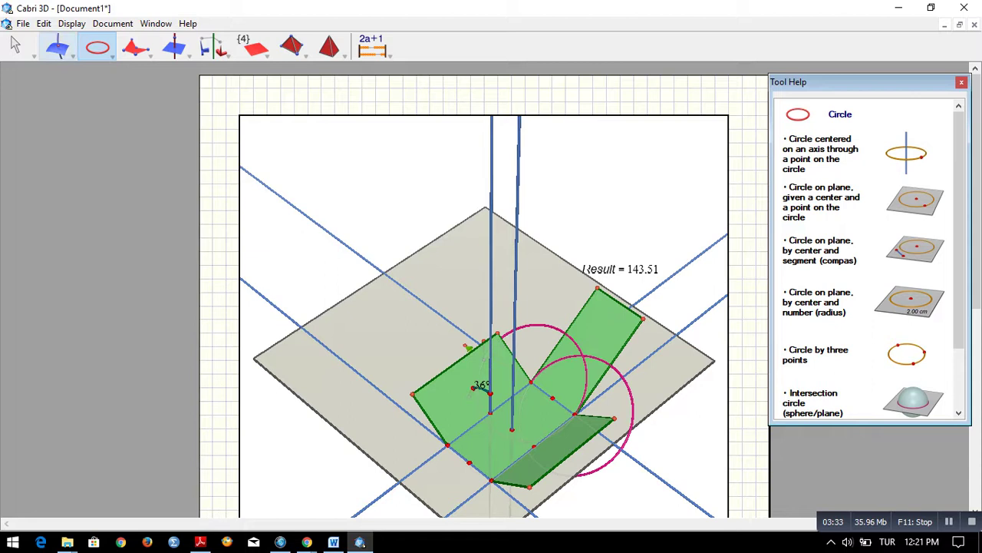
{"action": "left_click", "coordinate": [69, 69]}
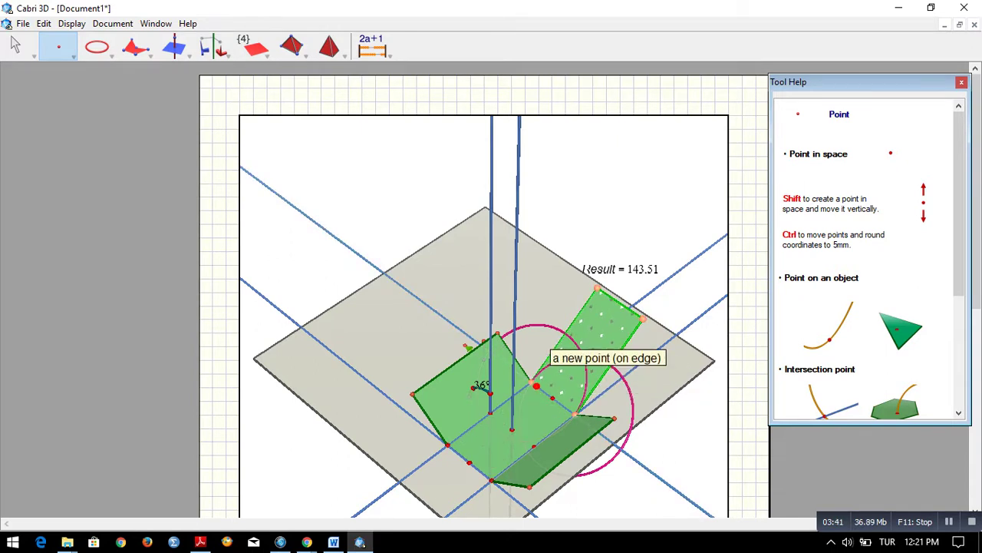
{"action": "left_click", "coordinate": [136, 48]}
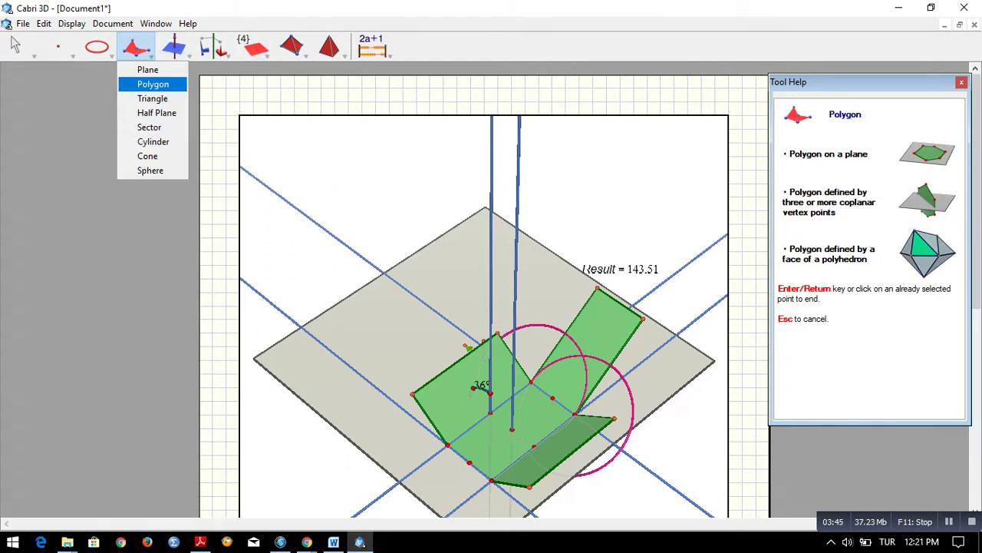
{"action": "left_click", "coordinate": [152, 84]}
{"action": "right_click_drag", "start_coordinate": [581, 383], "coordinate": [629, 353]}
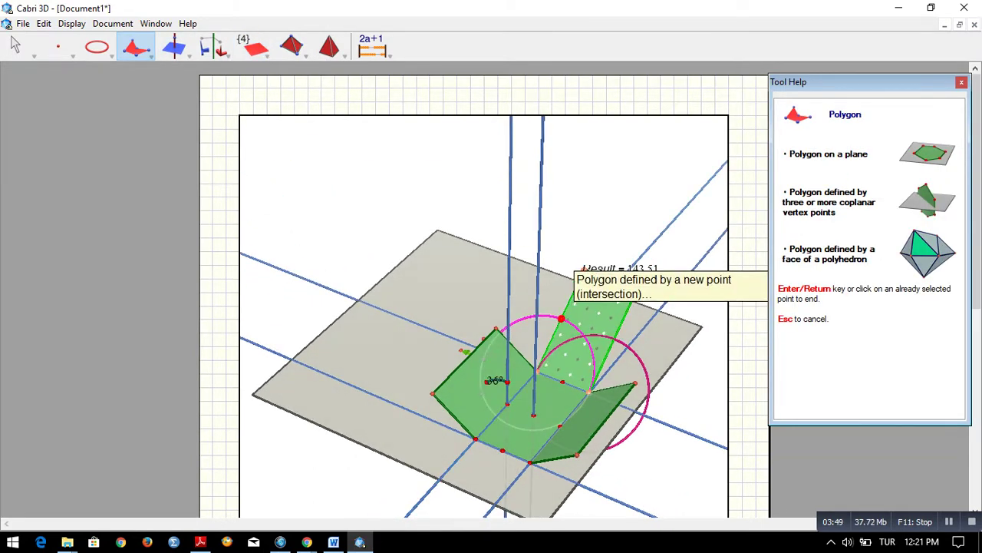
{"action": "left_click", "coordinate": [562, 318]}
{"action": "left_click", "coordinate": [614, 338]}
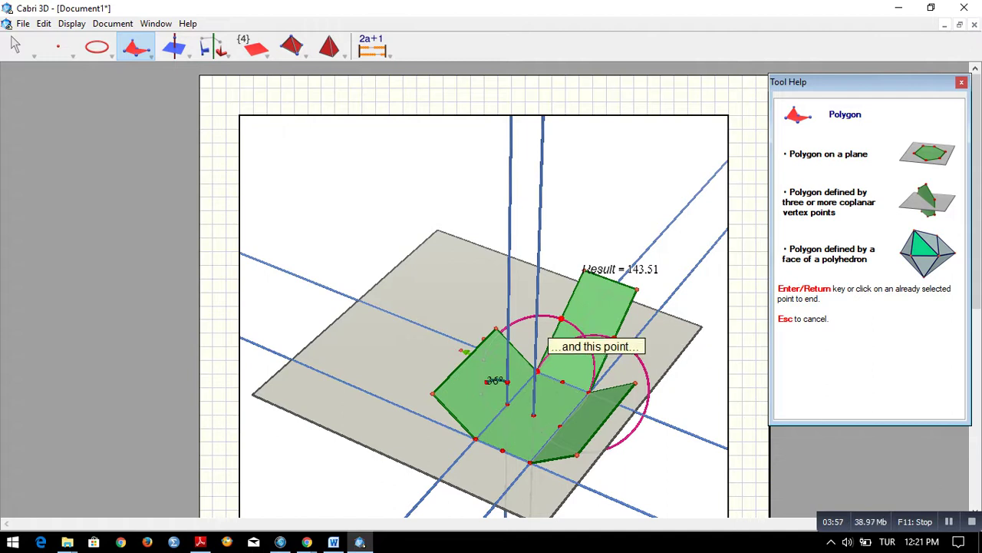
{"action": "left_click", "coordinate": [563, 318]}
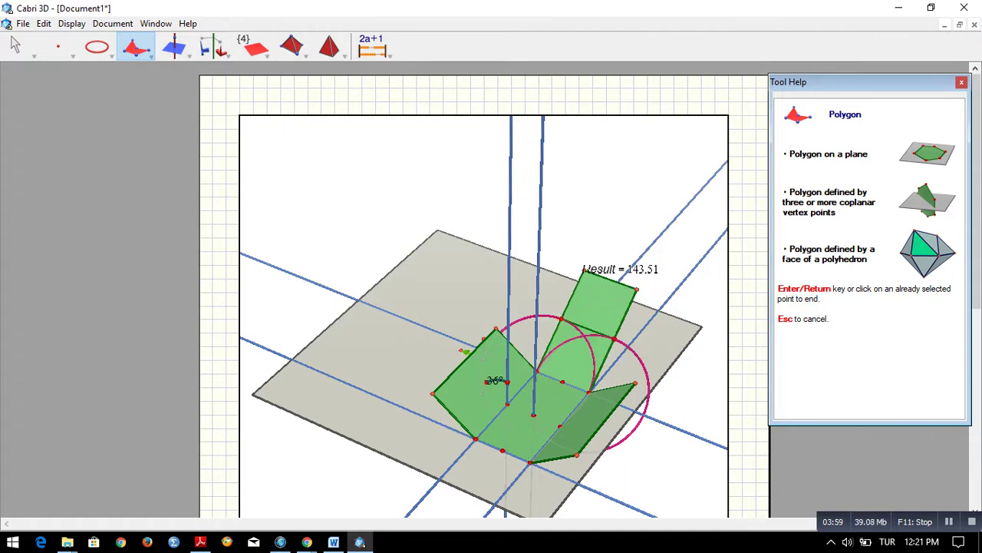
- Hide the original long flap and the second construction circle, keeping the new square flap
{"action": "left_click", "coordinate": [16, 45]}
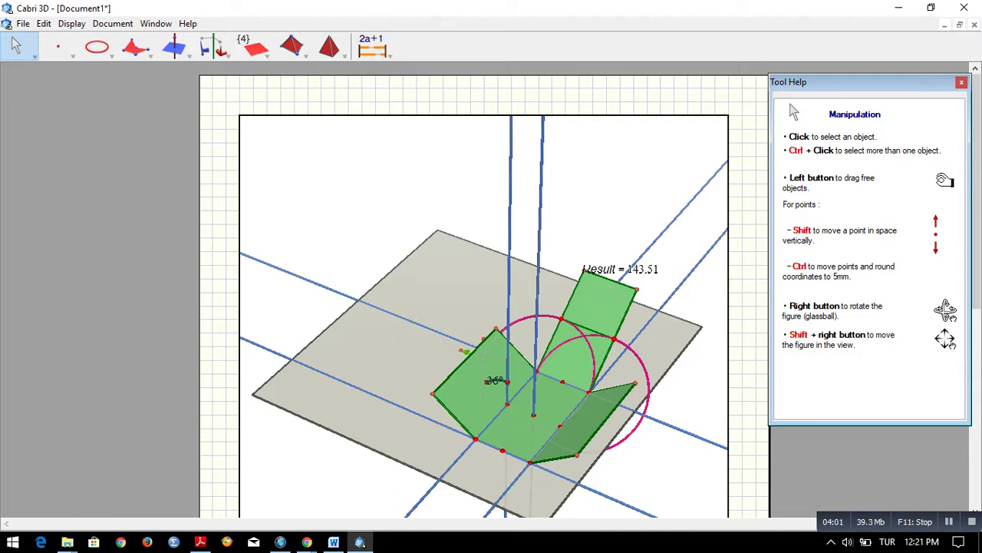
{"action": "left_click", "coordinate": [601, 295]}
{"action": "key", "text": "Delete"}
{"action": "left_click_drag", "start_coordinate": [636, 373], "coordinate": [637, 377]}
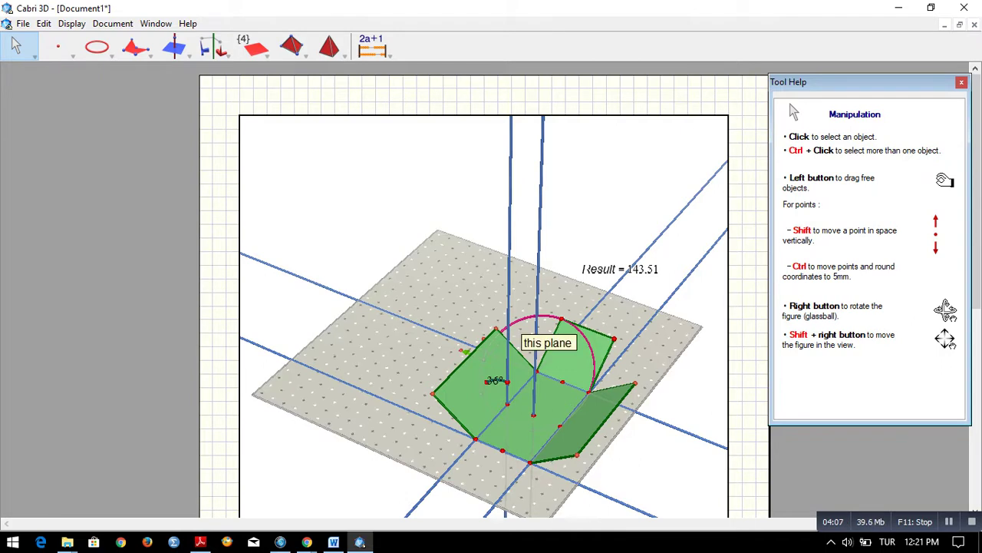
- Fold the flaps upright to 90° with the angle control point
{"action": "right_click_drag", "start_coordinate": [541, 337], "coordinate": [682, 350]}
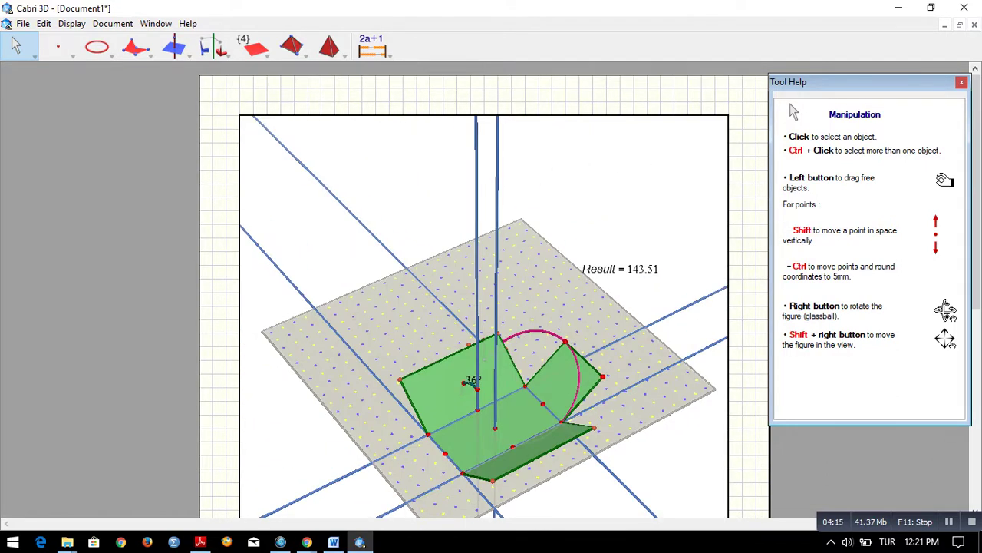
{"action": "right_click_drag", "start_coordinate": [484, 353], "coordinate": [407, 335]}
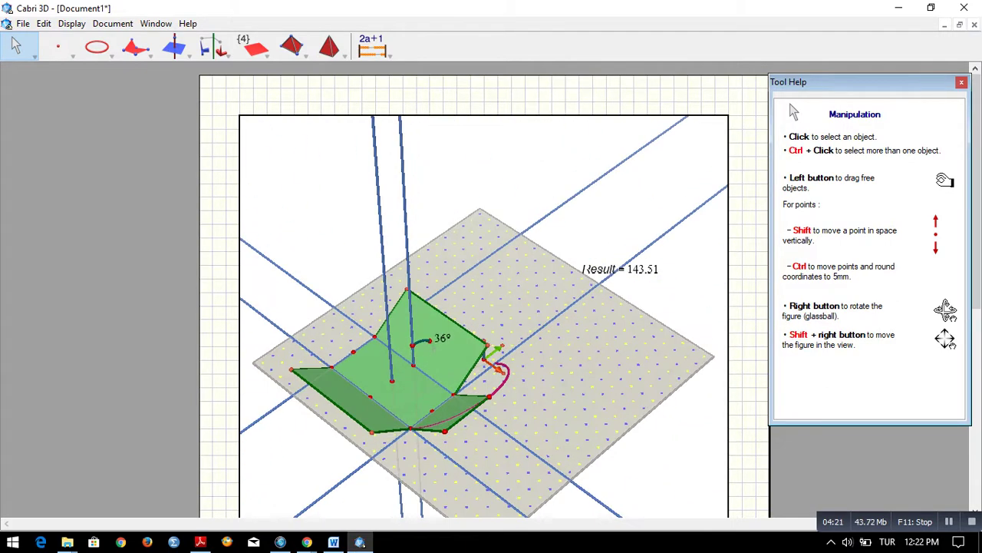
{"action": "left_click_drag", "start_coordinate": [428, 340], "coordinate": [410, 345]}
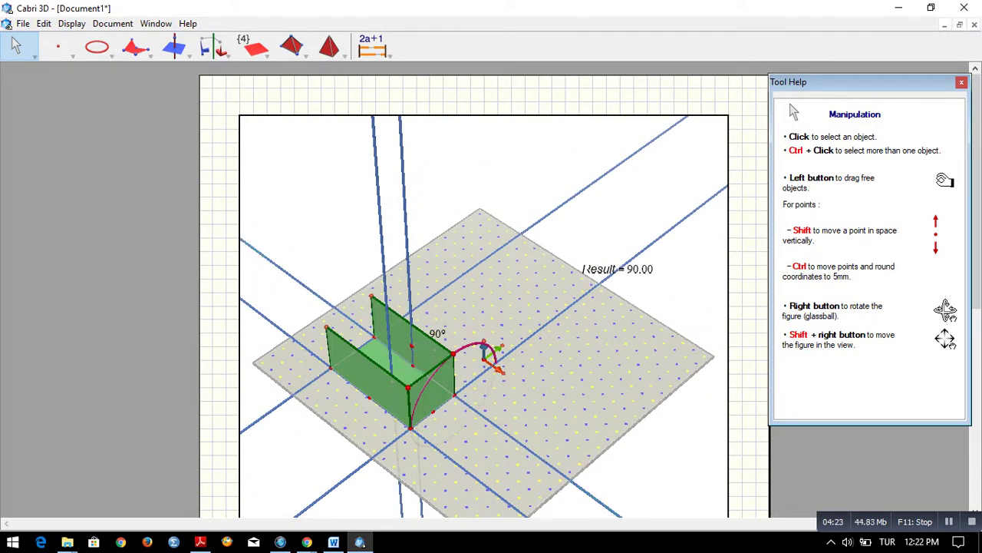
- Hide the remaining construction circle and open the flaps to about 47° with the angle control point
{"action": "right_click_drag", "start_coordinate": [537, 461], "coordinate": [470, 379]}
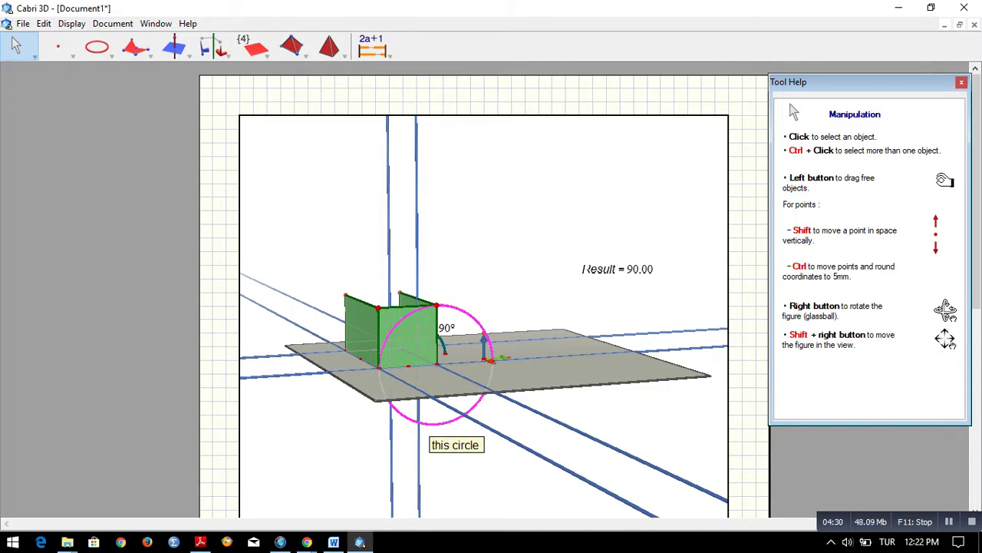
{"action": "key", "text": "ctrl+m"}
{"action": "right_click_drag", "start_coordinate": [599, 238], "coordinate": [503, 300]}
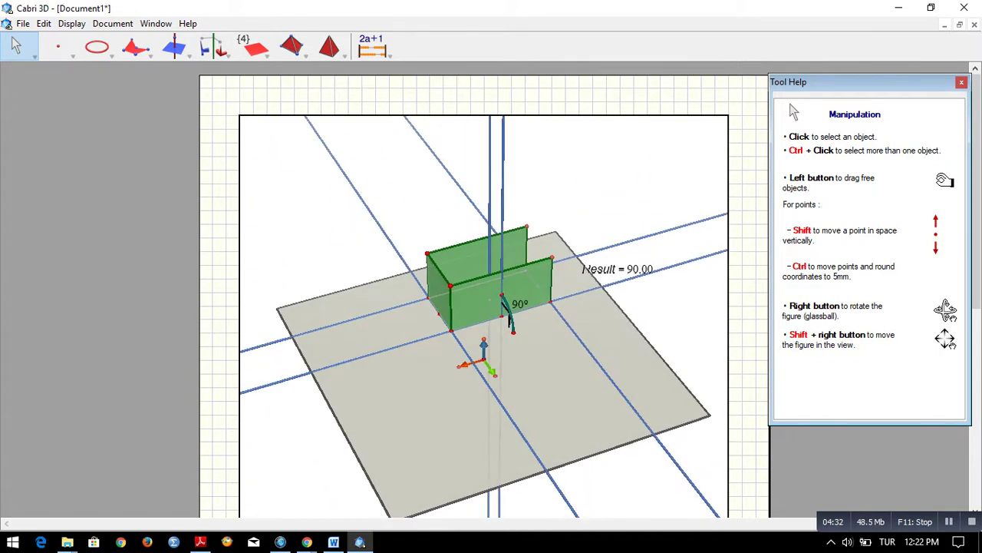
{"action": "left_click_drag", "start_coordinate": [502, 298], "coordinate": [511, 319]}
{"action": "right_click_drag", "start_coordinate": [529, 369], "coordinate": [415, 430]}
- Rotate the square flap about the vertical axis through the base centre, mapping one hinge corner onto the diagonally opposite base corner
{"action": "left_click", "coordinate": [213, 47]}
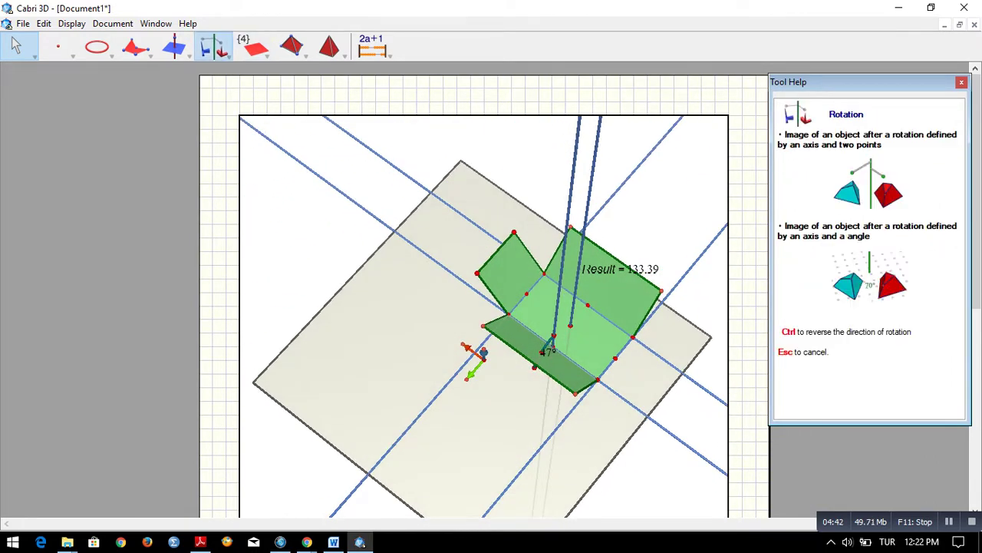
{"action": "right_click_drag", "start_coordinate": [667, 408], "coordinate": [537, 396]}
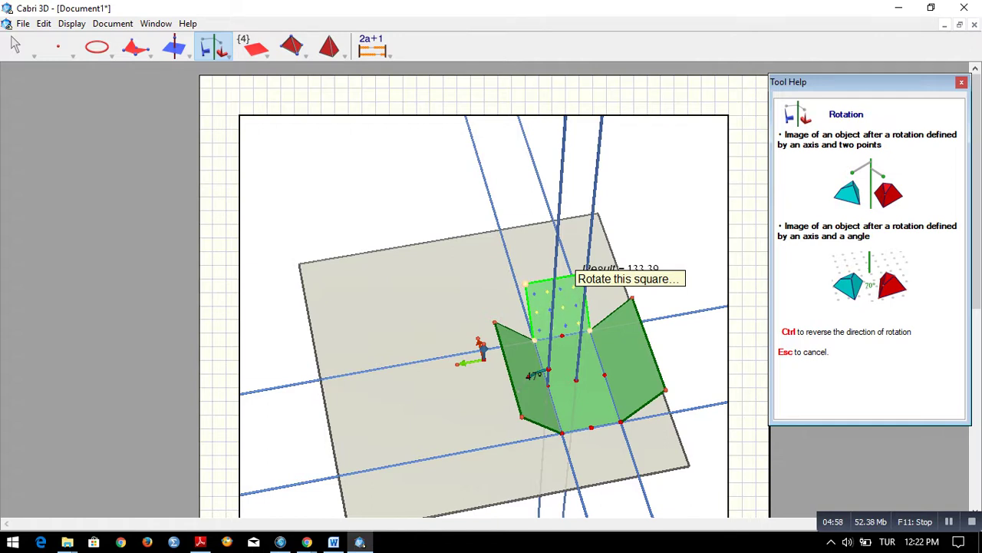
{"action": "left_click", "coordinate": [561, 303]}
{"action": "right_click_drag", "start_coordinate": [614, 334], "coordinate": [669, 224]}
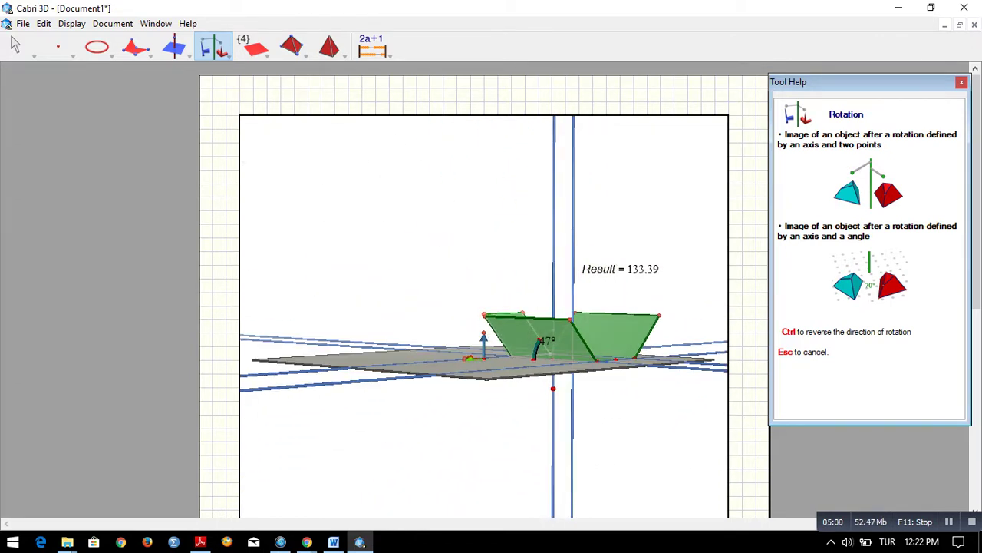
{"action": "right_click_drag", "start_coordinate": [573, 238], "coordinate": [507, 387]}
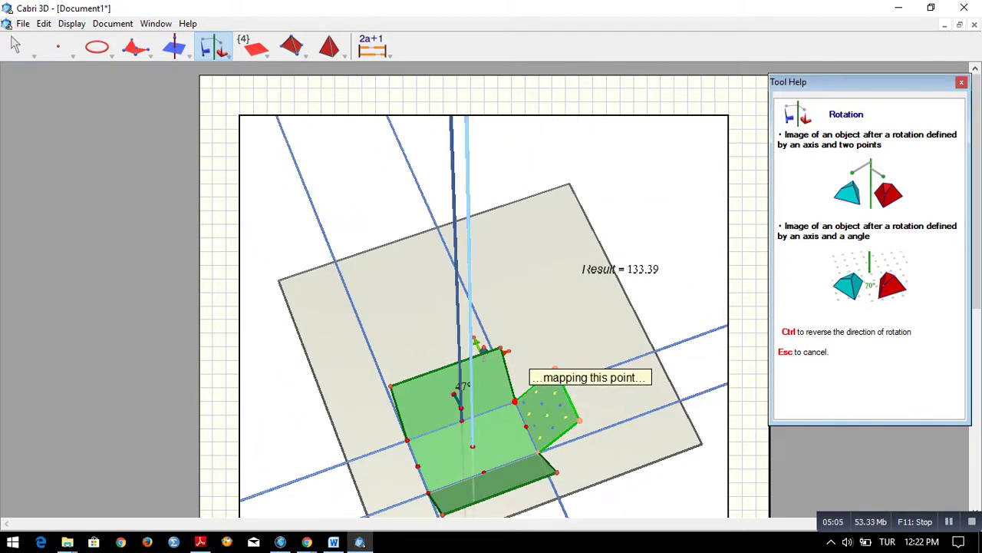
{"action": "left_click", "coordinate": [515, 401]}
{"action": "right_click_drag", "start_coordinate": [433, 415], "coordinate": [328, 391]}
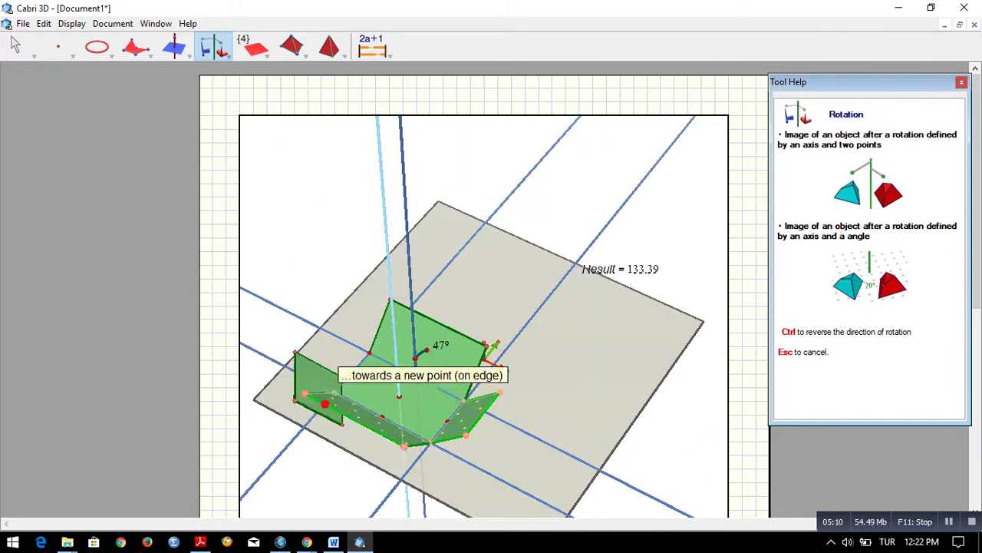
{"action": "left_click", "coordinate": [335, 391]}
{"action": "right_click_drag", "start_coordinate": [336, 393], "coordinate": [239, 430]}
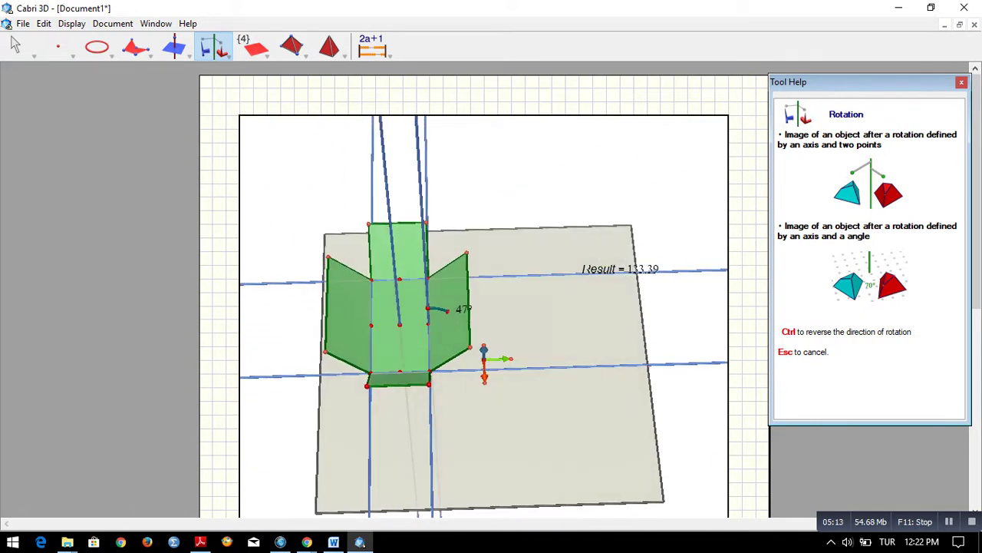
- Leave the Rotation tool and adjust the angle control point so the four flaps fold at about 35°
{"action": "key", "text": "Escape"}
{"action": "left_click_drag", "start_coordinate": [447, 311], "coordinate": [428, 307]}
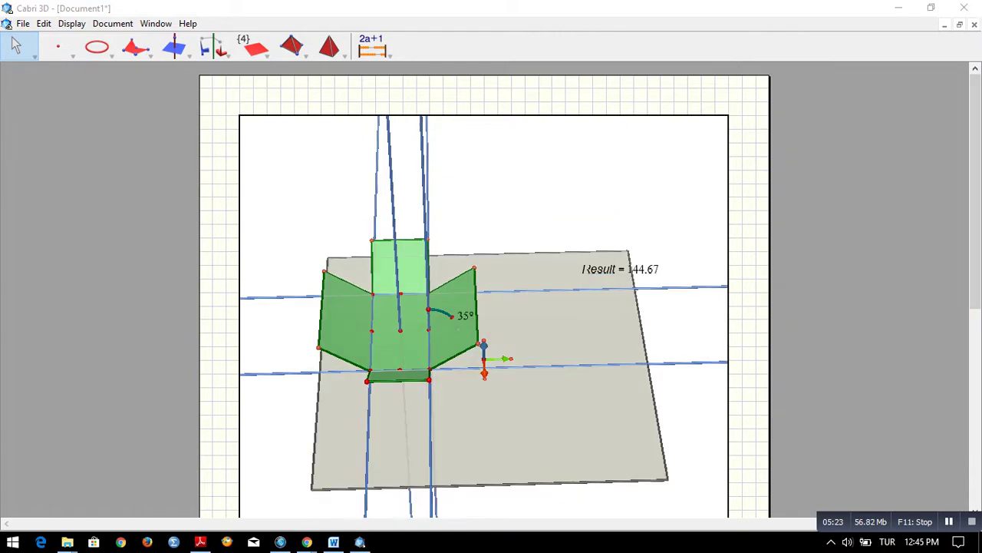
{"action": "left_click", "coordinate": [476, 370]}
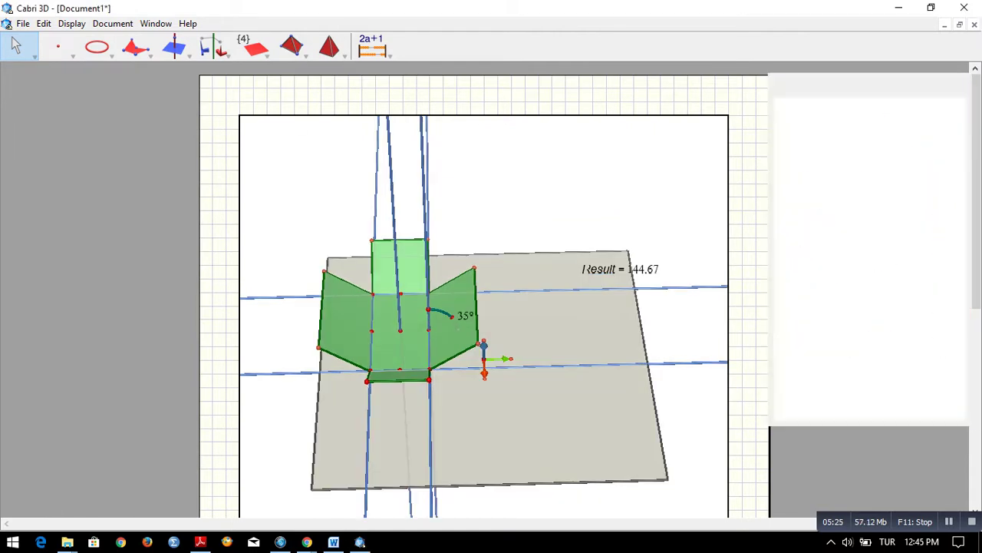
{"action": "mouse_move", "coordinate": [475, 368]}
{"action": "right_mouse_down"}
{"action": "mouse_move", "coordinate": [552, 303]}
{"action": "mouse_move", "coordinate": [494, 349]}
{"action": "mouse_move", "coordinate": [490, 366]}
{"action": "right_mouse_up"}
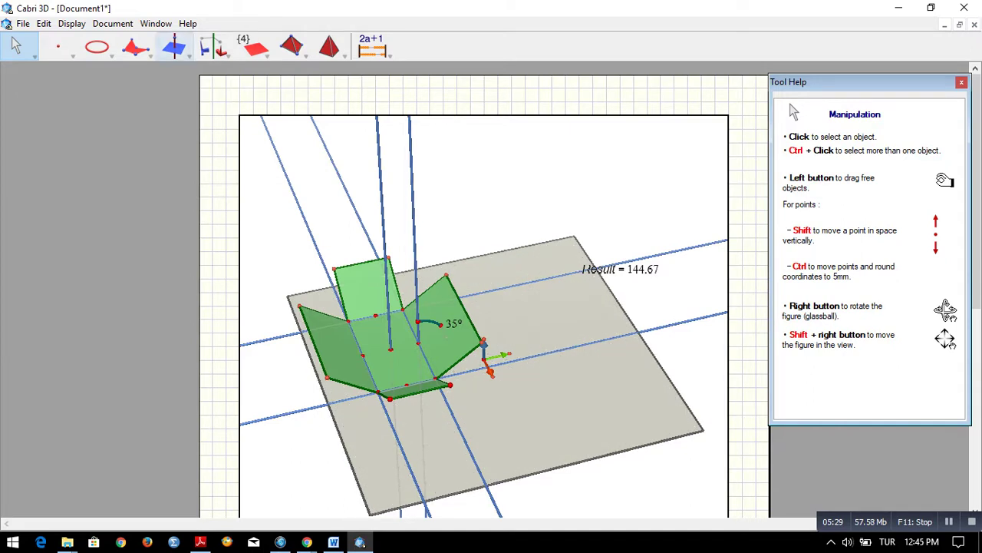
- Switch to the 7.2.003 - 3d close.cg3 document to examine how its box folds, and return to Document1
{"action": "left_click", "coordinate": [156, 23]}
{"action": "left_click", "coordinate": [242, 165]}
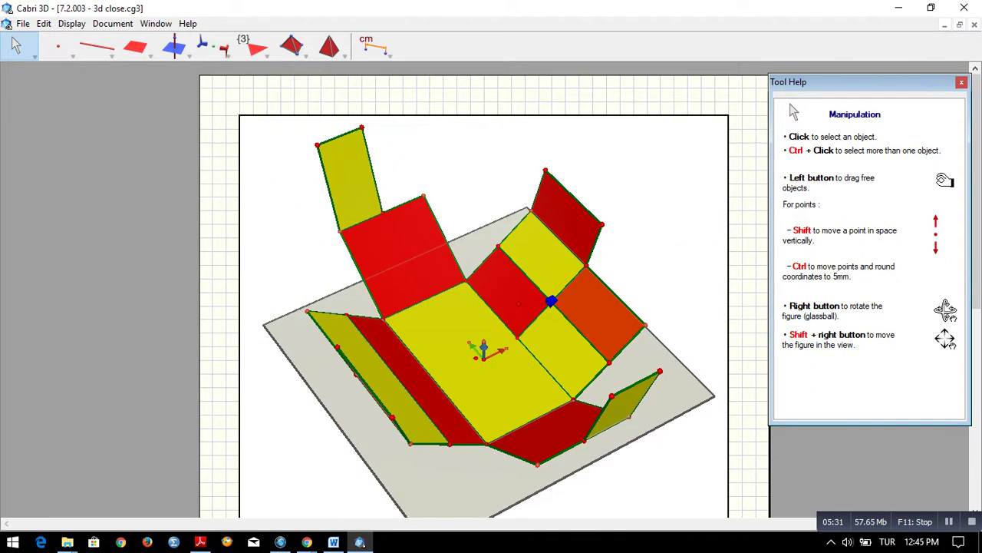
{"action": "right_click_drag", "start_coordinate": [491, 330], "coordinate": [426, 354]}
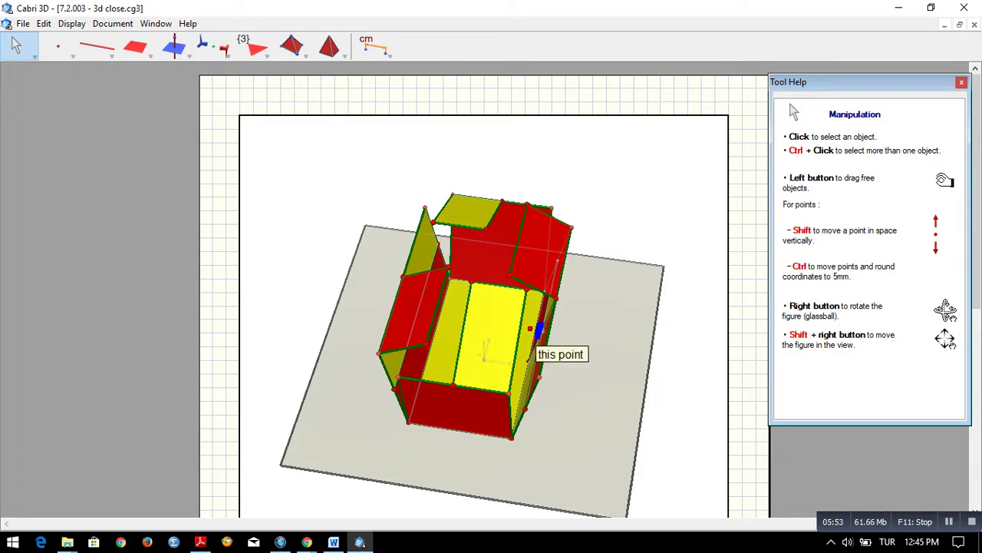
{"action": "left_click", "coordinate": [156, 23]}
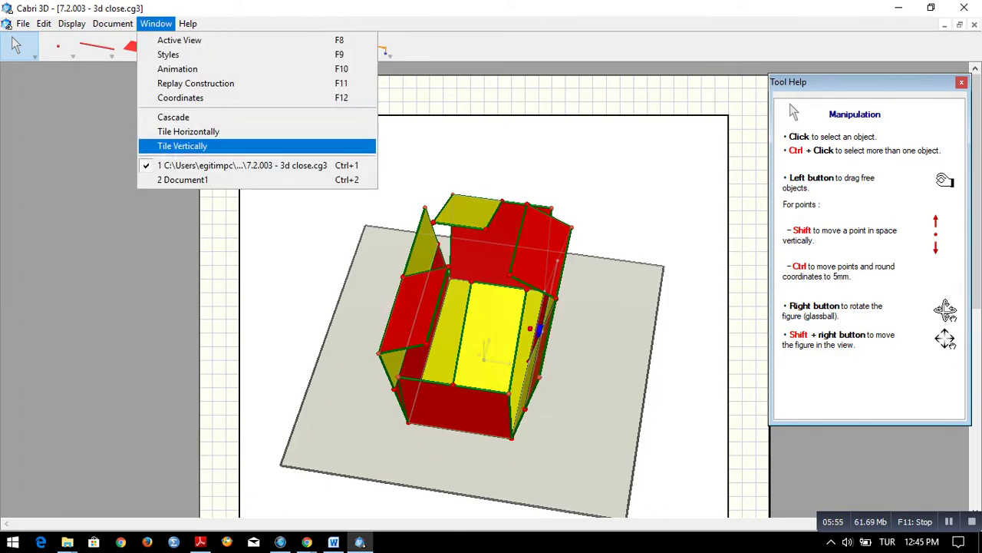
{"action": "left_click", "coordinate": [184, 180]}
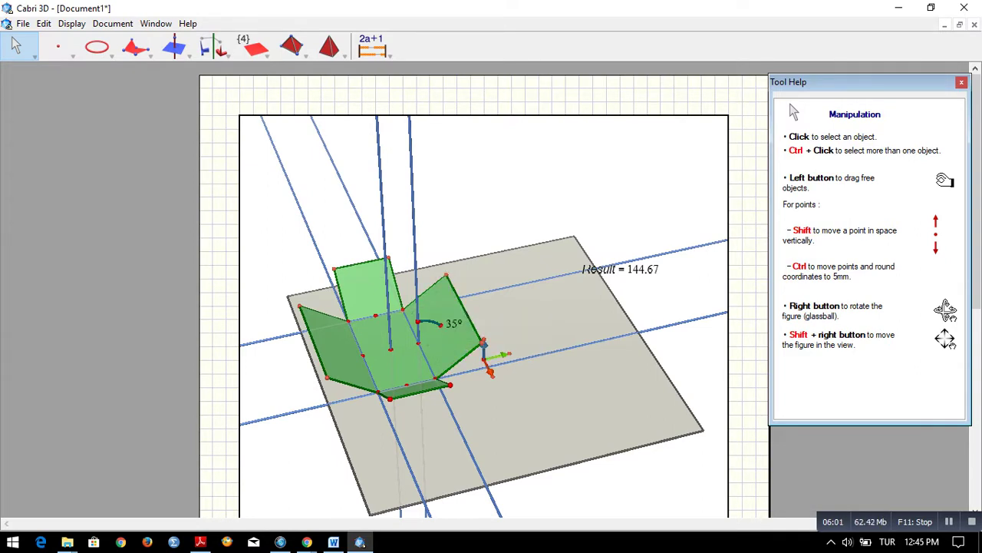
- Try to rotate the long side flap about its outer edge by the fold control angle
{"action": "left_click", "coordinate": [211, 47]}
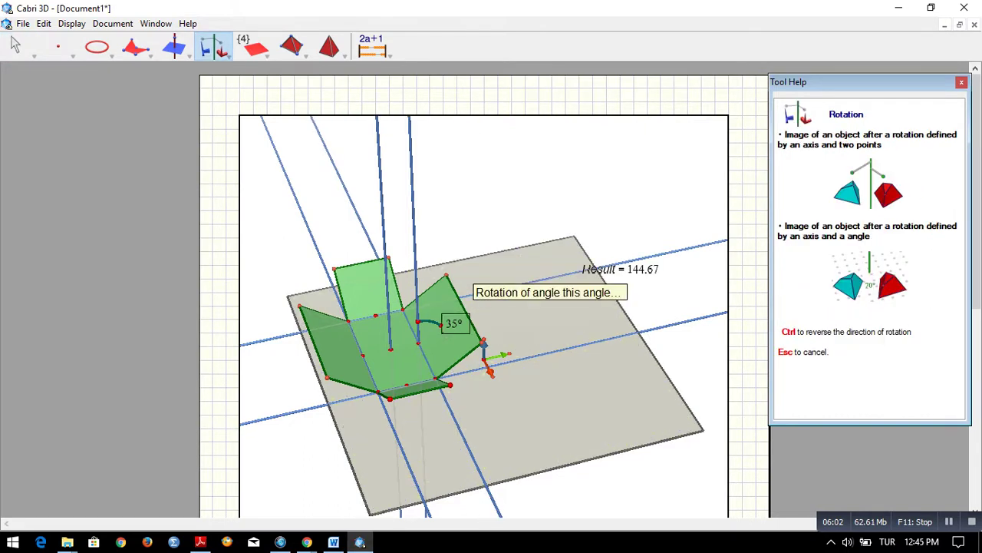
{"action": "right_click_drag", "start_coordinate": [544, 336], "coordinate": [502, 346]}
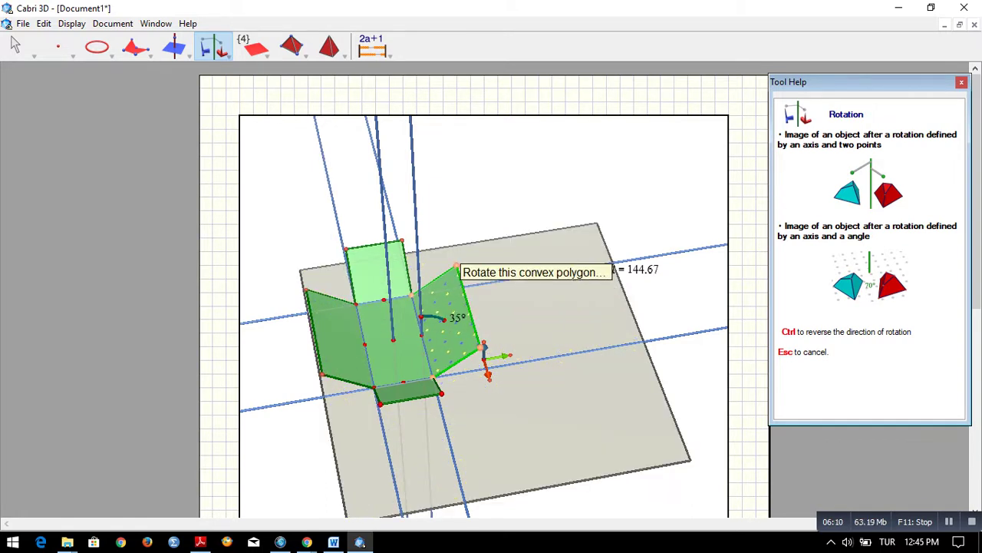
{"action": "left_click", "coordinate": [459, 272]}
{"action": "left_click", "coordinate": [466, 296]}
{"action": "right_click_drag", "start_coordinate": [477, 301], "coordinate": [454, 292]}
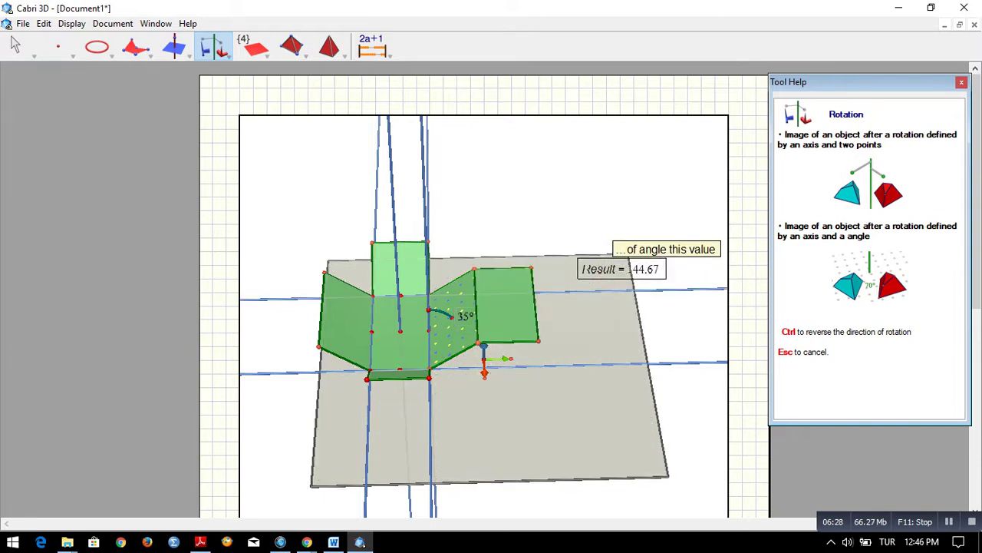
{"action": "right_click_drag", "start_coordinate": [609, 274], "coordinate": [609, 257]}
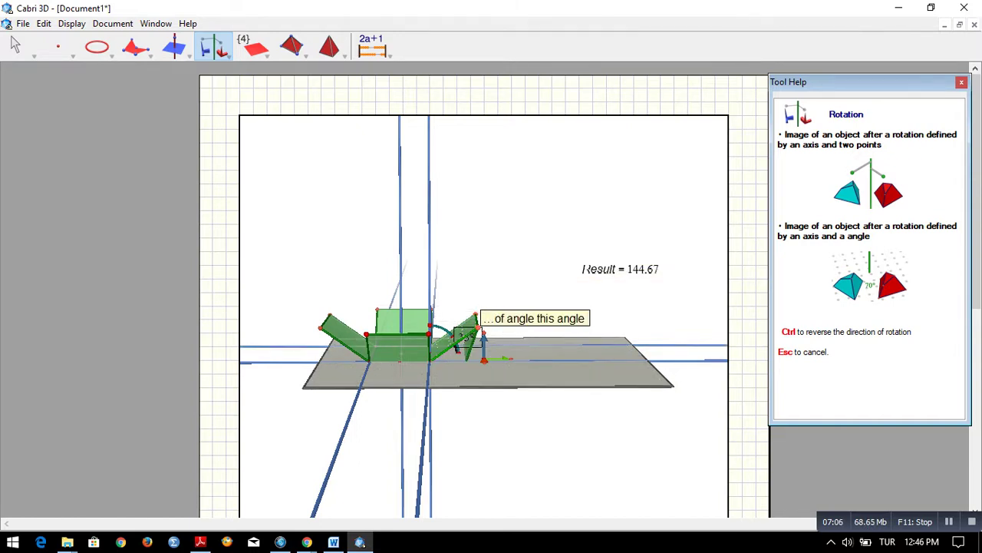
{"action": "left_click", "coordinate": [457, 347]}
{"action": "right_click_drag", "start_coordinate": [462, 342], "coordinate": [462, 364]}
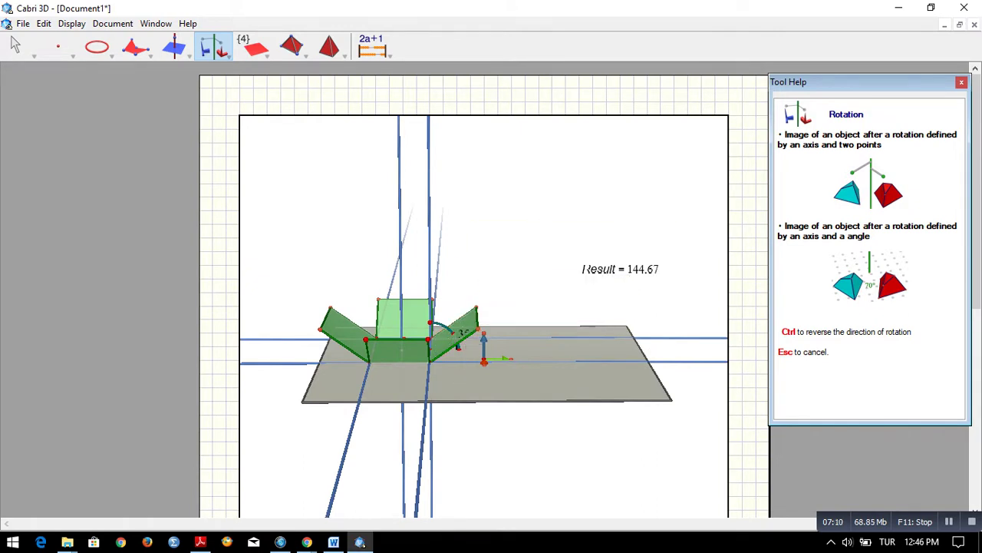
- Calculate 180 plus the fold angle and place the result just above the existing result in the view
{"action": "left_click", "coordinate": [372, 46]}
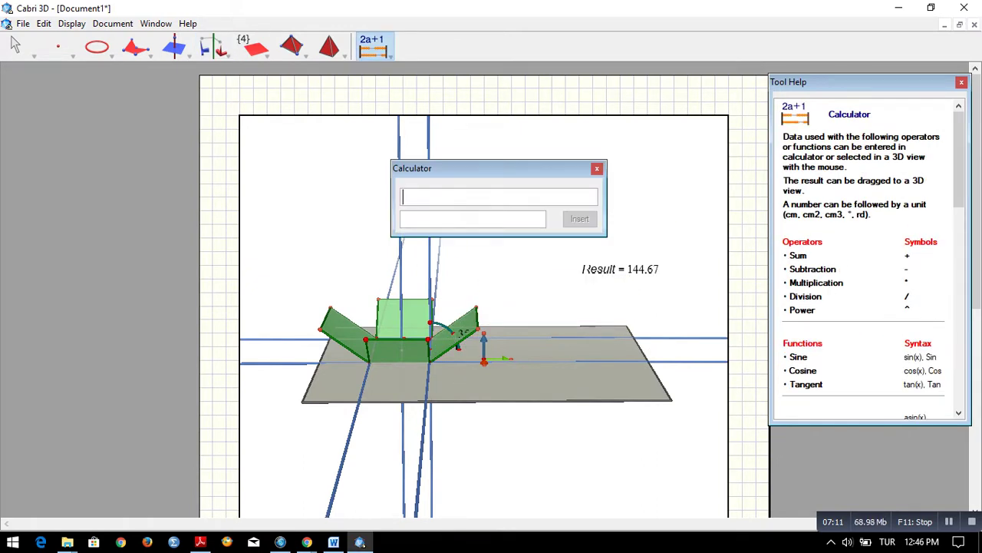
{"action": "type", "text": "180+"}
{"action": "left_click", "coordinate": [483, 335]}
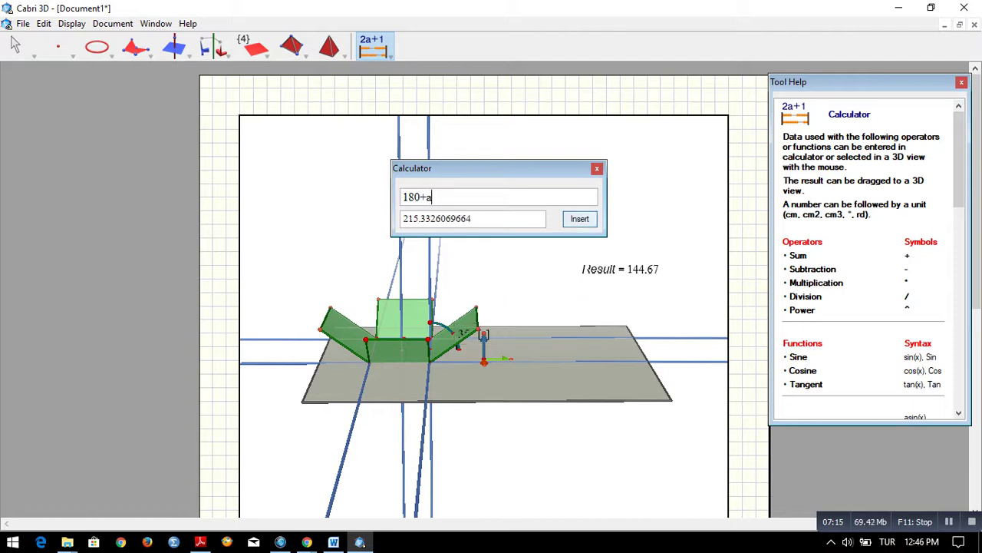
{"action": "left_click", "coordinate": [581, 251]}
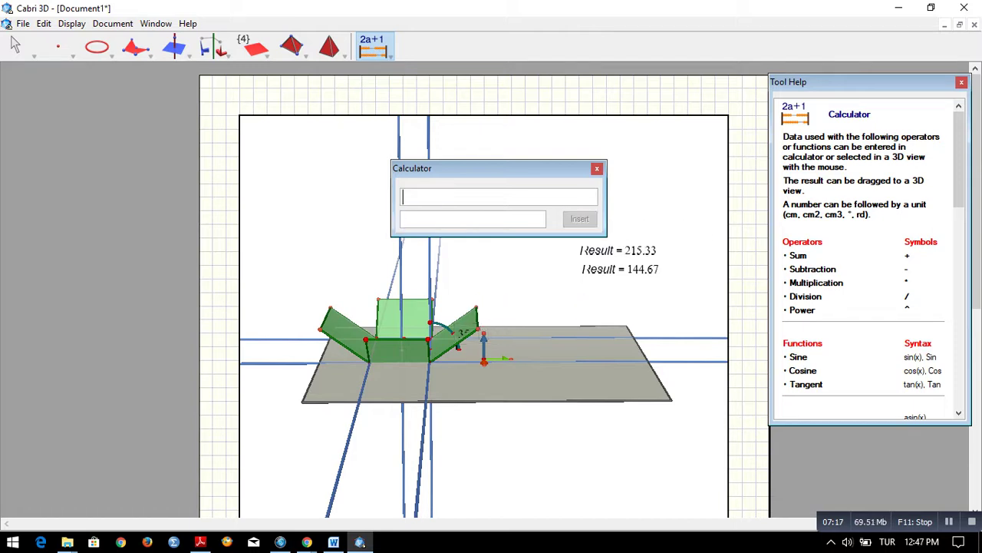
{"action": "key", "text": "Escape"}
- Rotate the long side flap about its outer edge by the 180-plus-fold-angle result to form its attached lid flap
{"action": "left_click", "coordinate": [214, 46]}
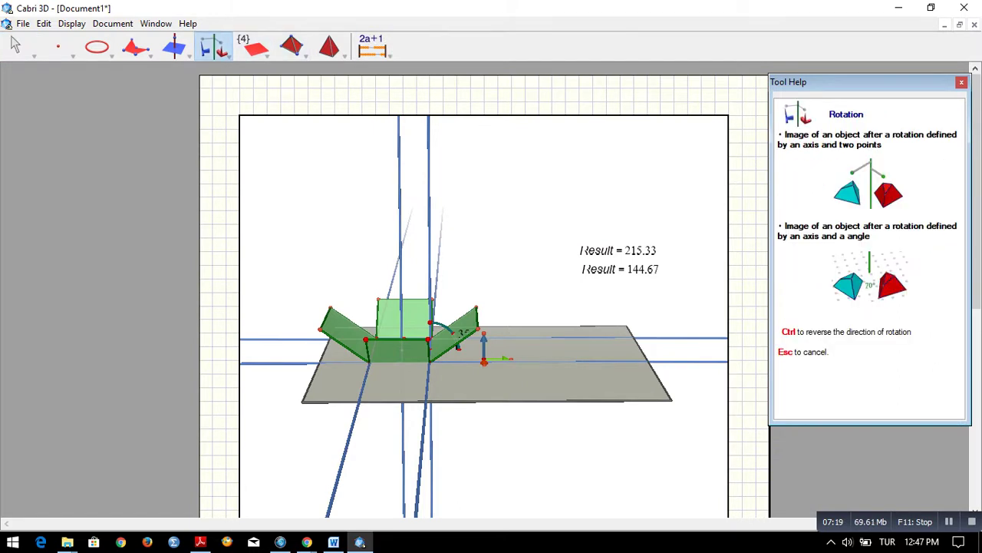
{"action": "right_click_drag", "start_coordinate": [451, 339], "coordinate": [489, 361]}
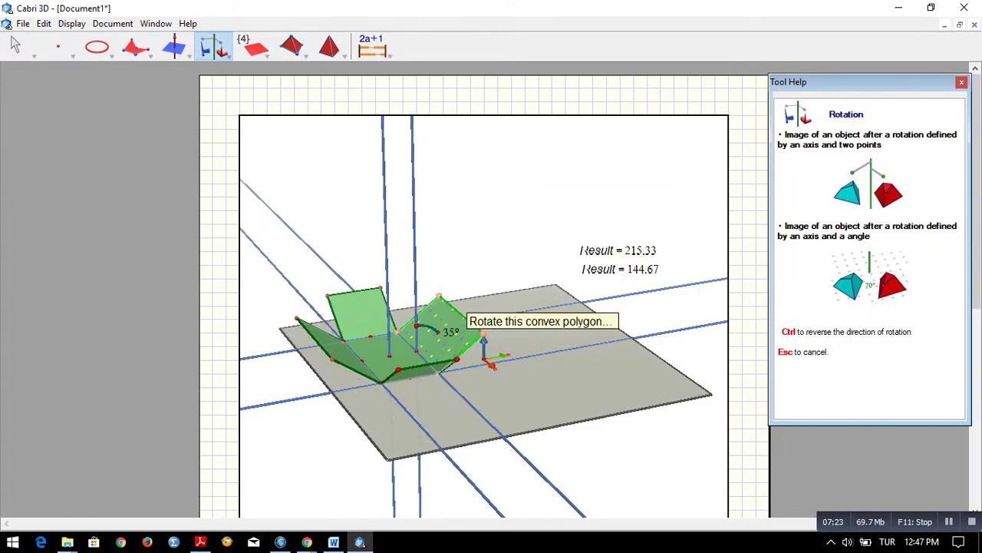
{"action": "left_click", "coordinate": [482, 337]}
{"action": "left_click", "coordinate": [454, 310]}
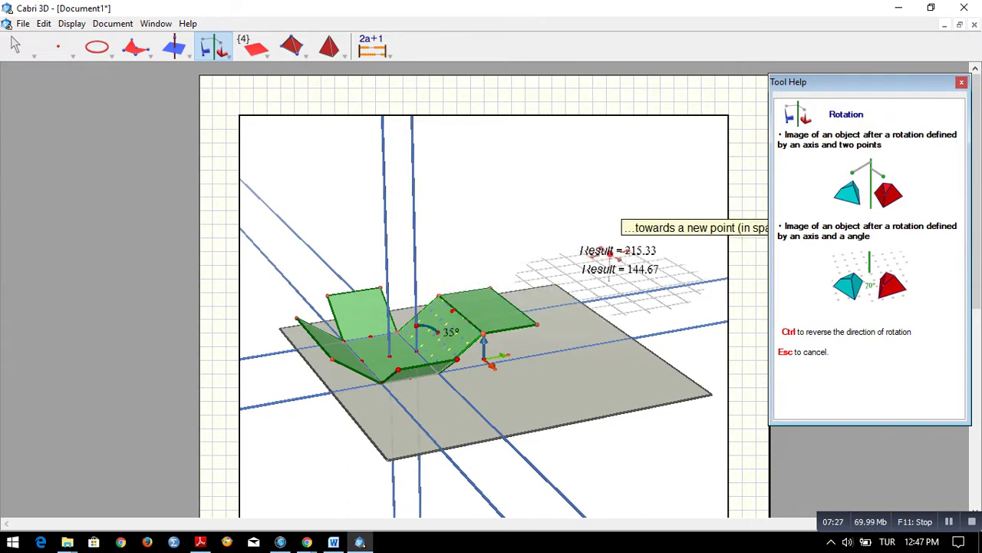
{"action": "key", "text": "Escape"}
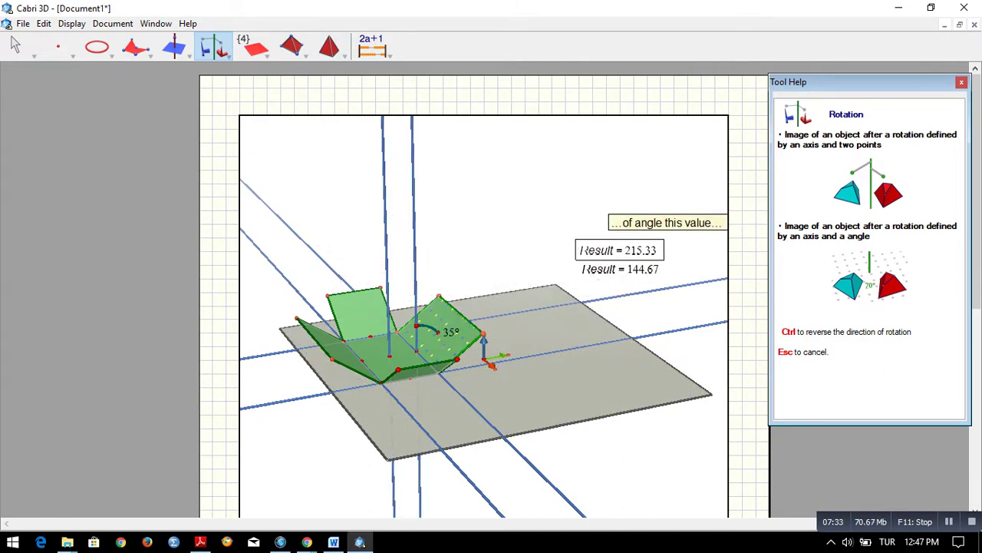
{"action": "right_click_drag", "start_coordinate": [634, 257], "coordinate": [602, 277]}
{"action": "left_click", "coordinate": [465, 308]}
{"action": "right_click_drag", "start_coordinate": [492, 299], "coordinate": [499, 323]}
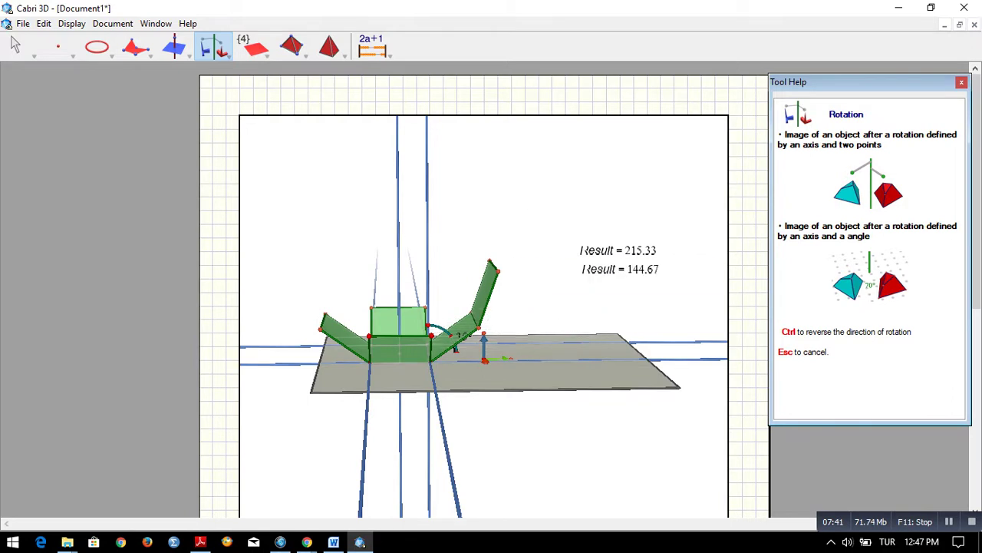
- Leave the Rotation tool and move the angle control point to fold the flaps to 90° and back to about 30°
{"action": "key", "text": "Escape"}
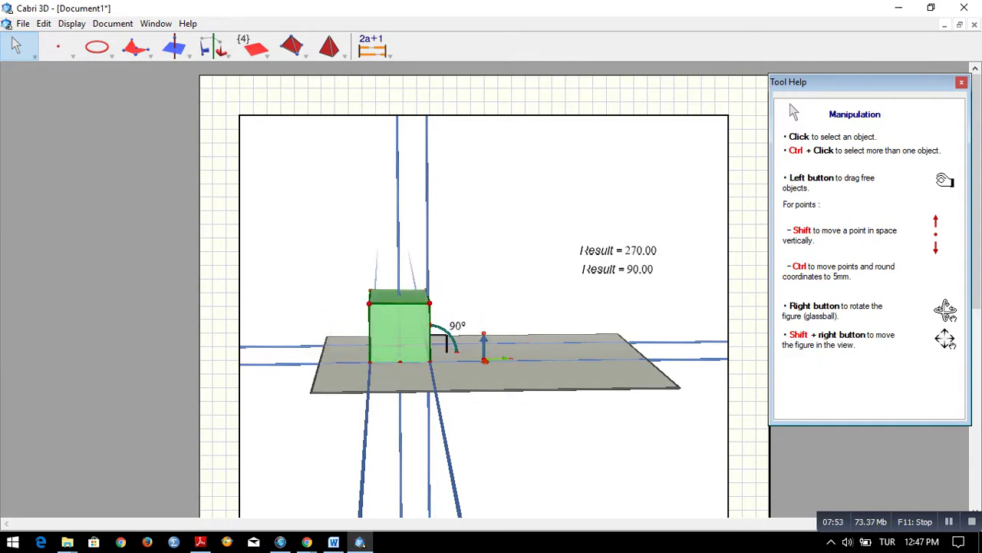
{"action": "right_click_drag", "start_coordinate": [476, 338], "coordinate": [474, 403]}
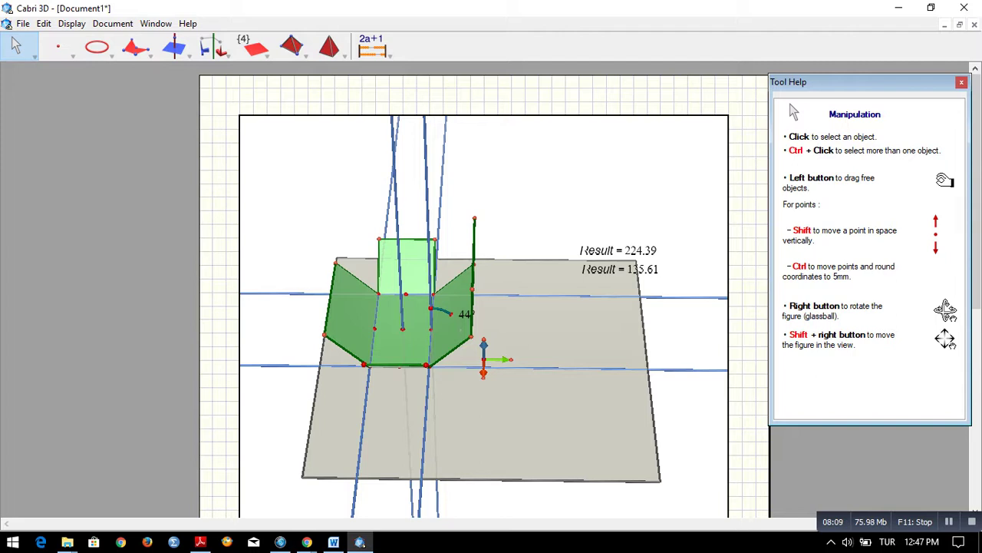
{"action": "mouse_move", "coordinate": [451, 314]}
{"action": "left_mouse_down"}
{"action": "mouse_move", "coordinate": [431, 308]}
{"action": "mouse_move", "coordinate": [454, 315]}
{"action": "left_mouse_up"}
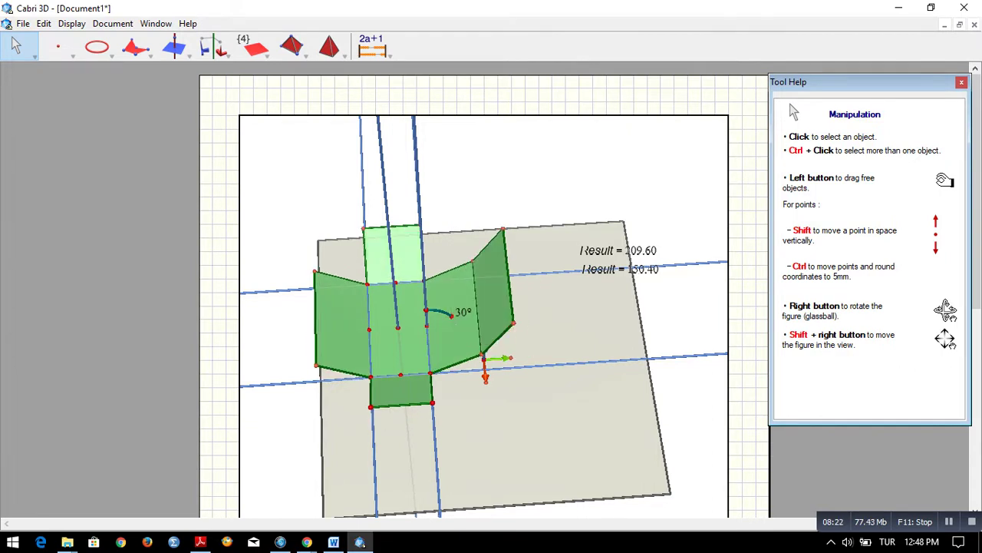
- Create the perpendicular bisector plane of a side edge of the opposite long flap
{"action": "right_click_drag", "start_coordinate": [373, 346], "coordinate": [330, 284]}
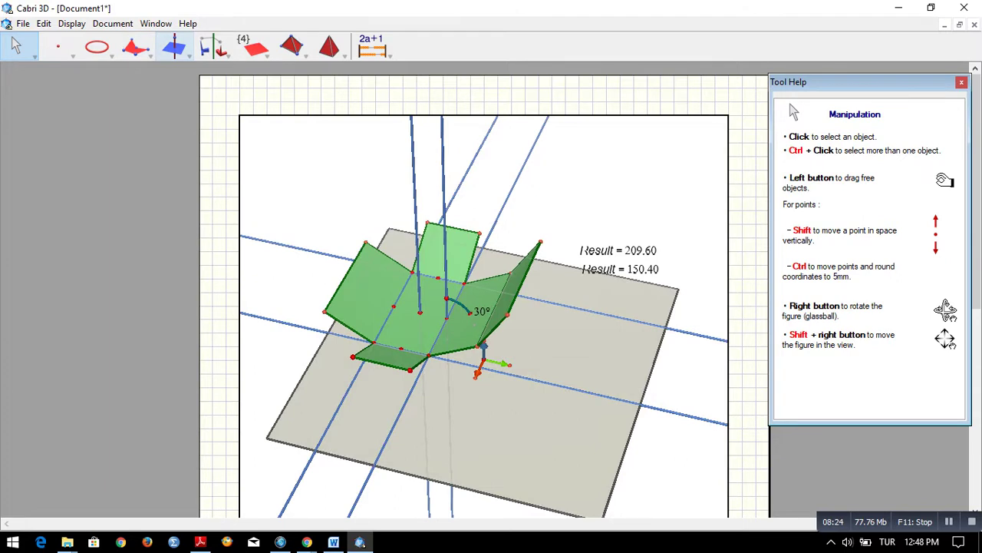
{"action": "left_click", "coordinate": [174, 48]}
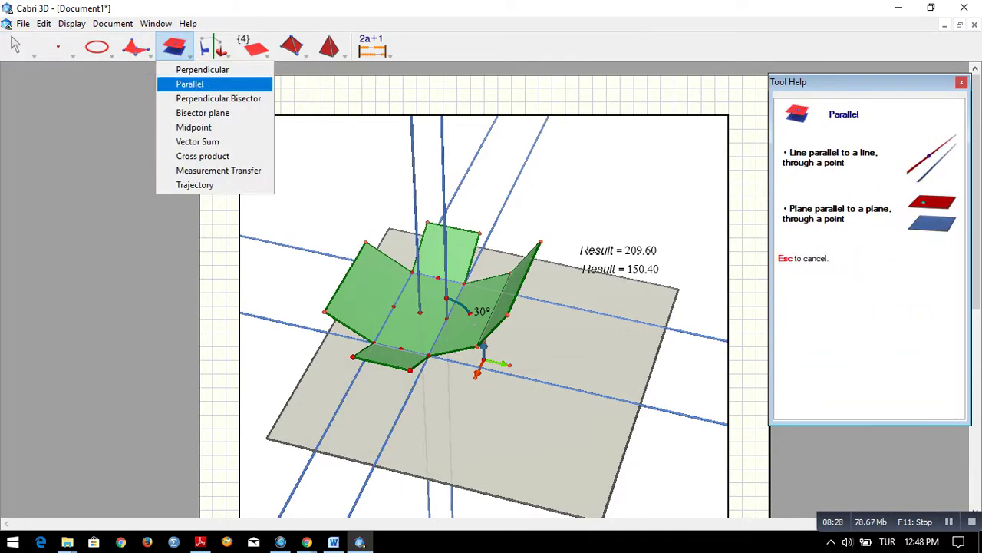
{"action": "left_click", "coordinate": [218, 99]}
{"action": "left_click", "coordinate": [350, 326]}
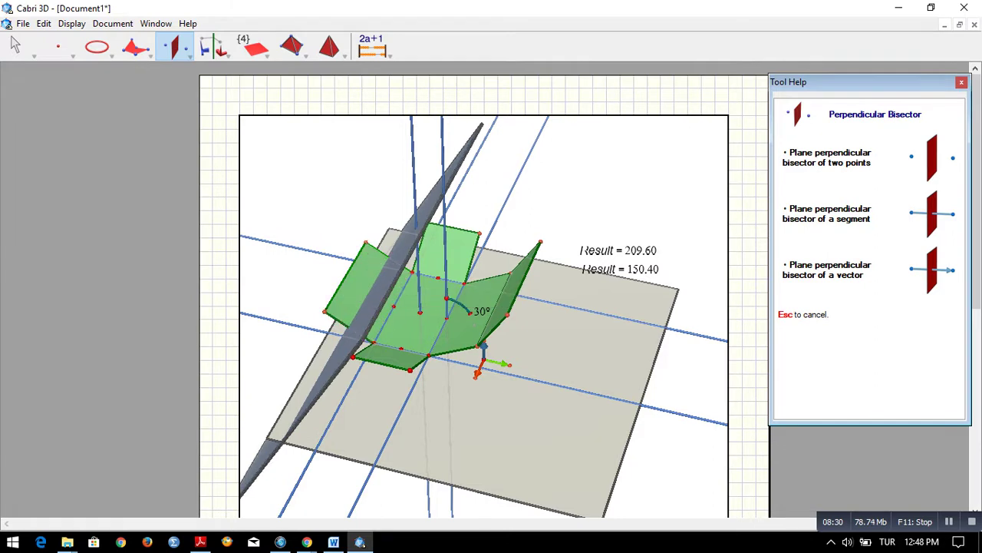
- Reflect the base rectangle across the new bisector plane to form the lid flap attached to that long flap
{"action": "mouse_move", "coordinate": [403, 326]}
{"action": "right_mouse_down"}
{"action": "mouse_move", "coordinate": [387, 265]}
{"action": "mouse_move", "coordinate": [468, 270]}
{"action": "mouse_move", "coordinate": [407, 318]}
{"action": "right_mouse_up"}
{"action": "left_click_drag", "start_coordinate": [214, 46], "coordinate": [219, 98]}
{"action": "right_click_drag", "start_coordinate": [384, 223], "coordinate": [468, 219]}
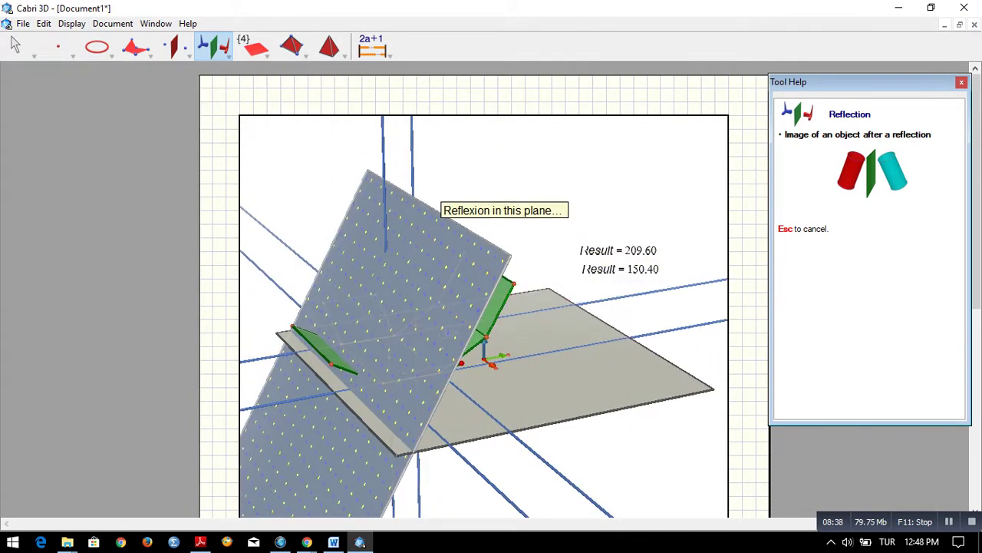
{"action": "right_click_drag", "start_coordinate": [452, 222], "coordinate": [342, 256]}
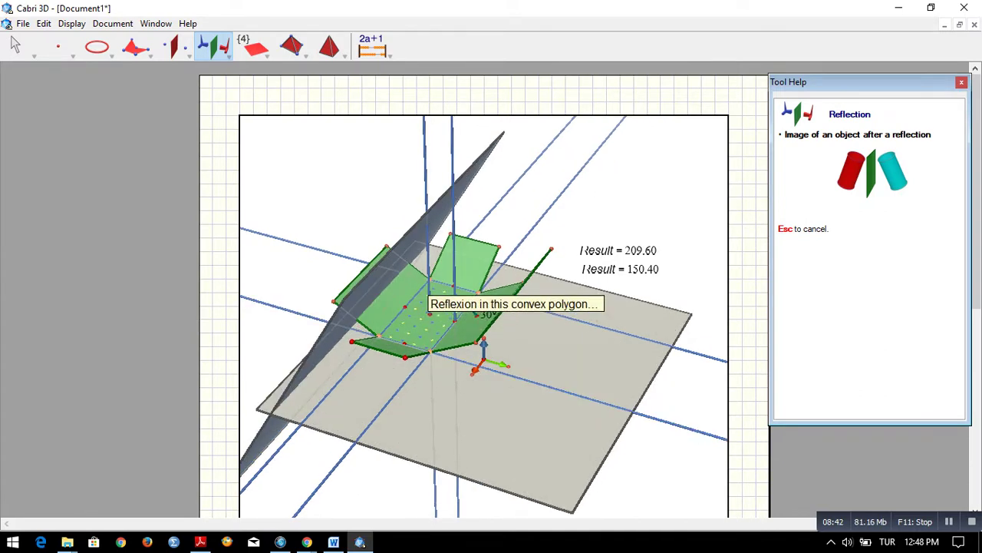
{"action": "right_click_drag", "start_coordinate": [387, 267], "coordinate": [363, 218]}
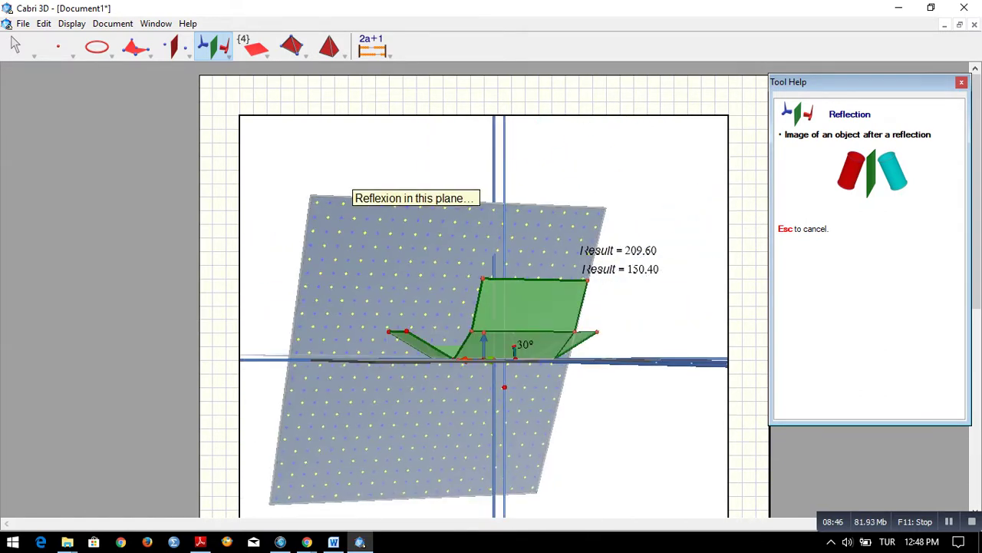
{"action": "left_click", "coordinate": [351, 226]}
{"action": "right_click_drag", "start_coordinate": [362, 218], "coordinate": [438, 264]}
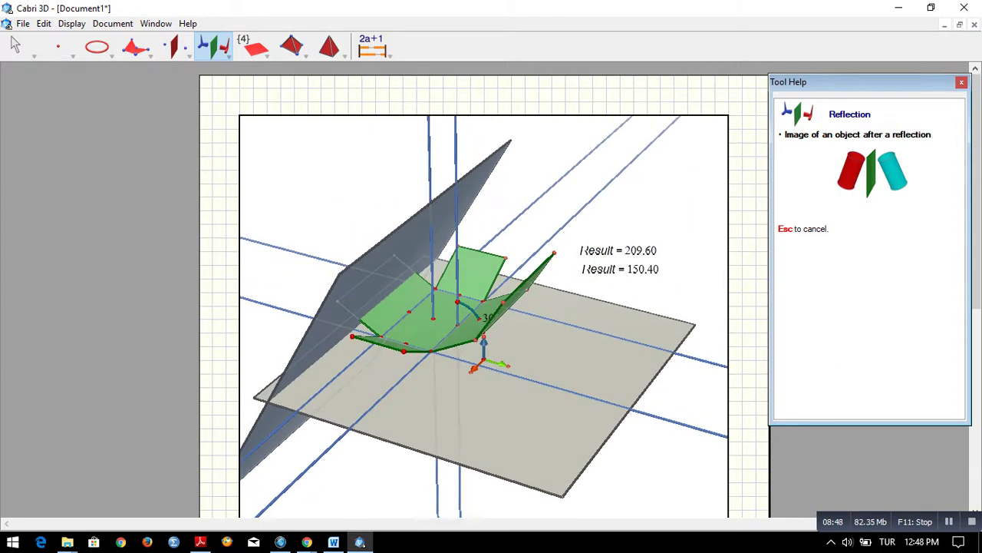
{"action": "right_click_drag", "start_coordinate": [437, 265], "coordinate": [389, 246]}
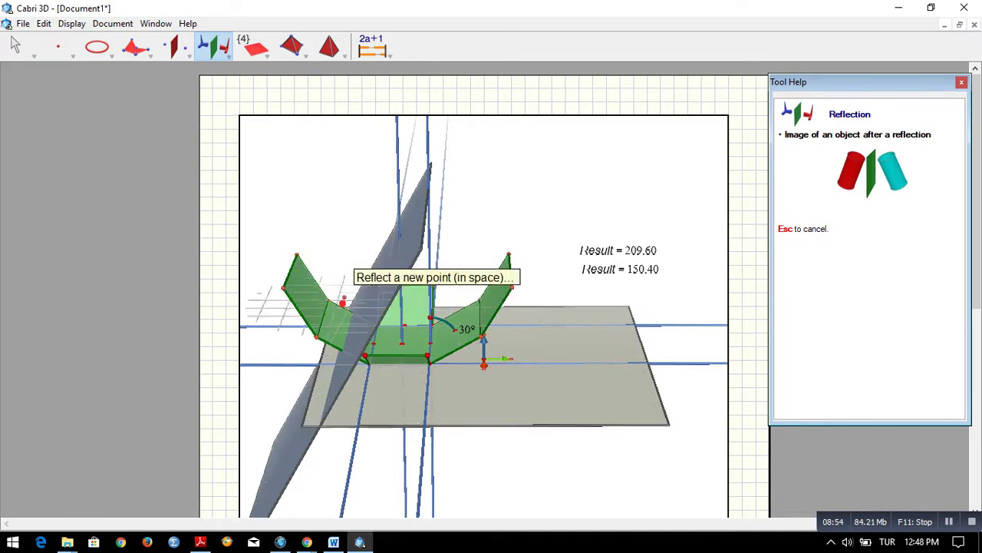
- Set the fold angle to about 17° with its control point and hide the perpendicular bisector plane
{"action": "left_click", "coordinate": [15, 46]}
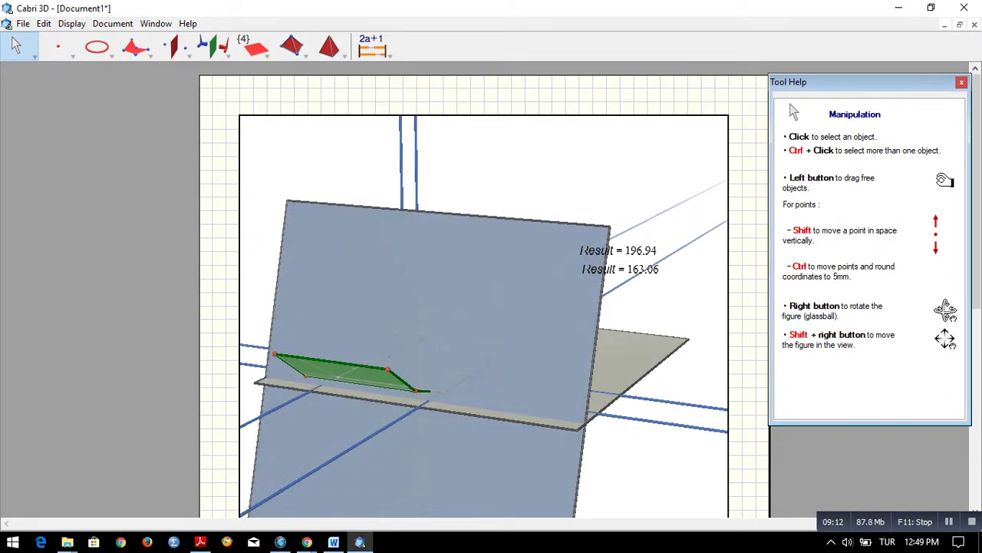
{"action": "right_click_drag", "start_coordinate": [554, 361], "coordinate": [430, 359]}
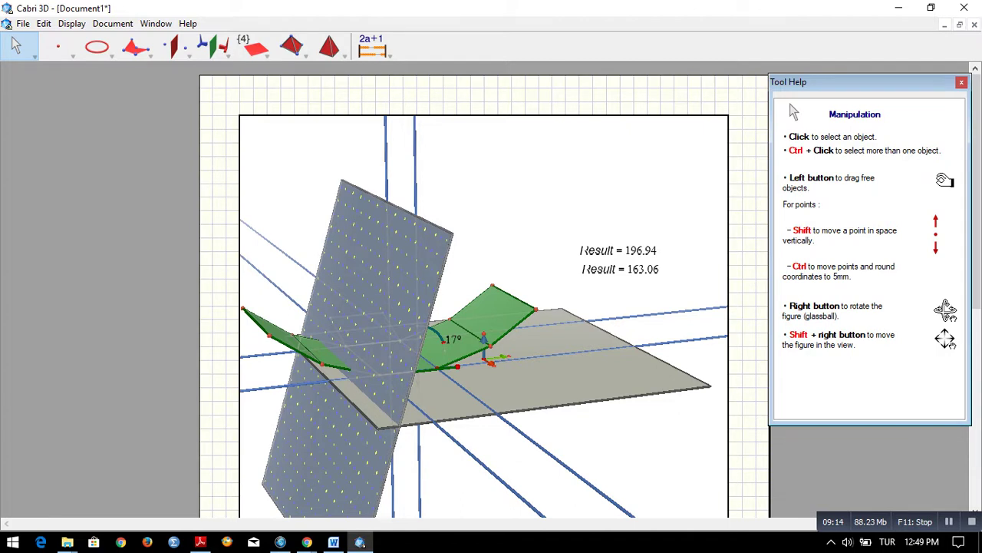
{"action": "key", "text": "ctrl+m"}
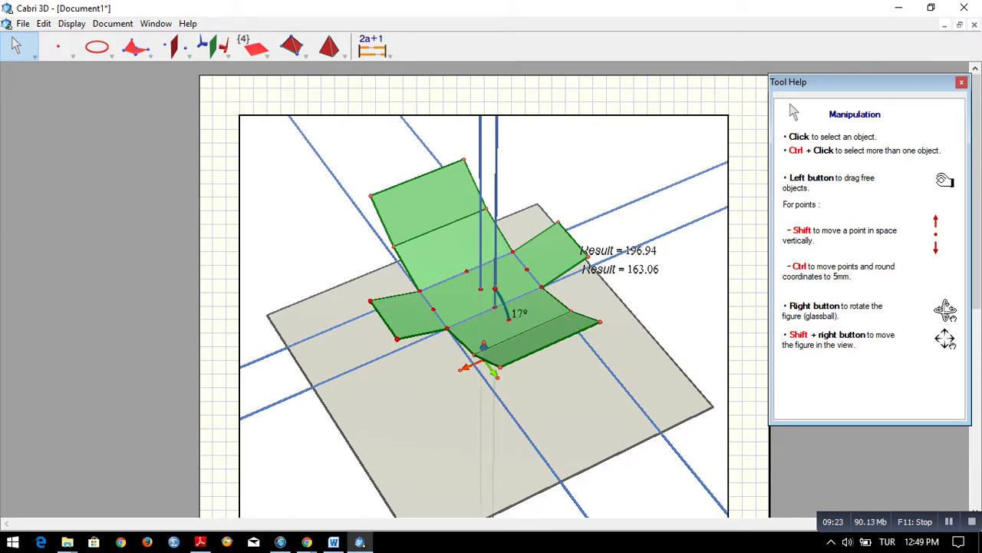
- Create the perpendicular bisector plane of one short flap's side edge and reflect the base rectangle across it to form a lid flap
{"action": "right_click_drag", "start_coordinate": [469, 320], "coordinate": [451, 346]}
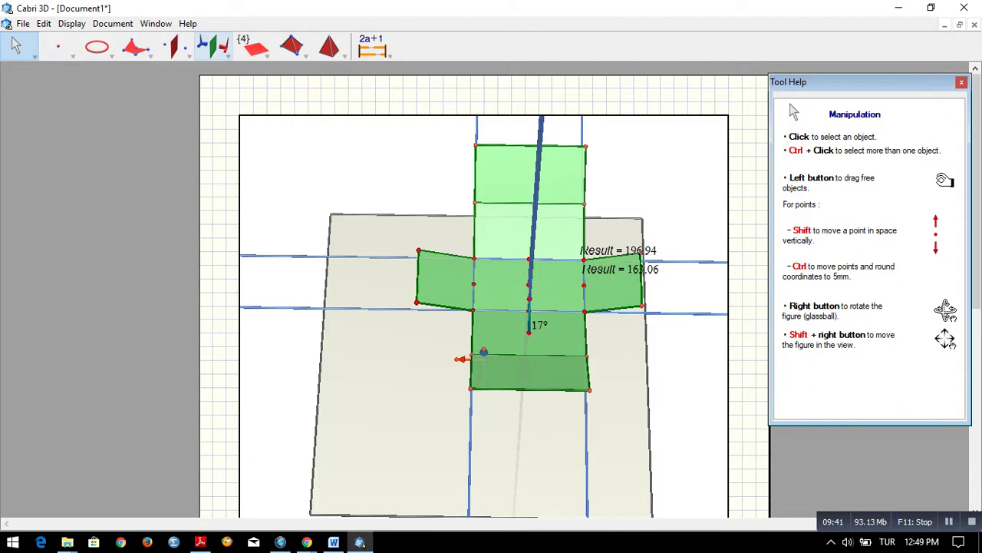
{"action": "left_click", "coordinate": [213, 48]}
{"action": "mouse_move", "coordinate": [176, 48]}
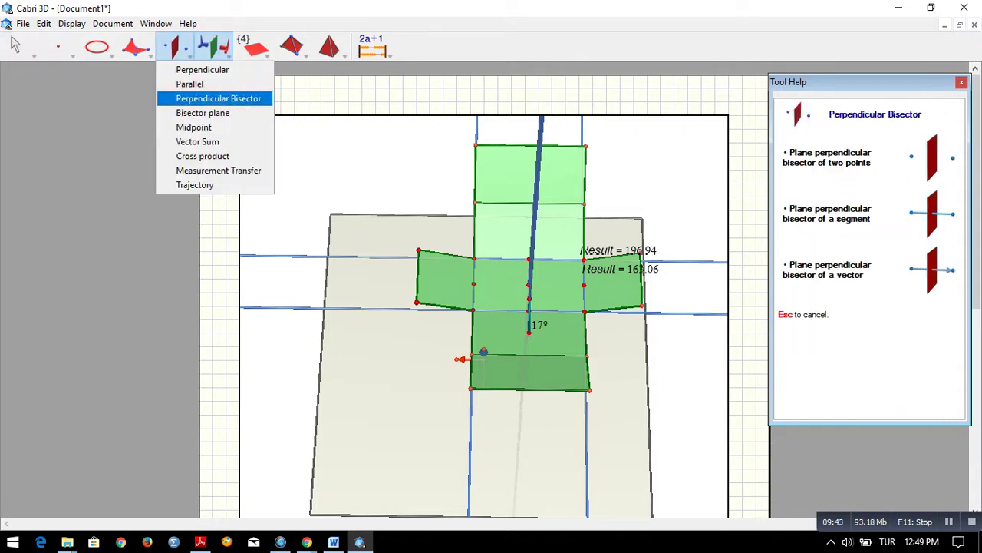
{"action": "left_click_drag", "start_coordinate": [219, 99], "coordinate": [219, 99]}
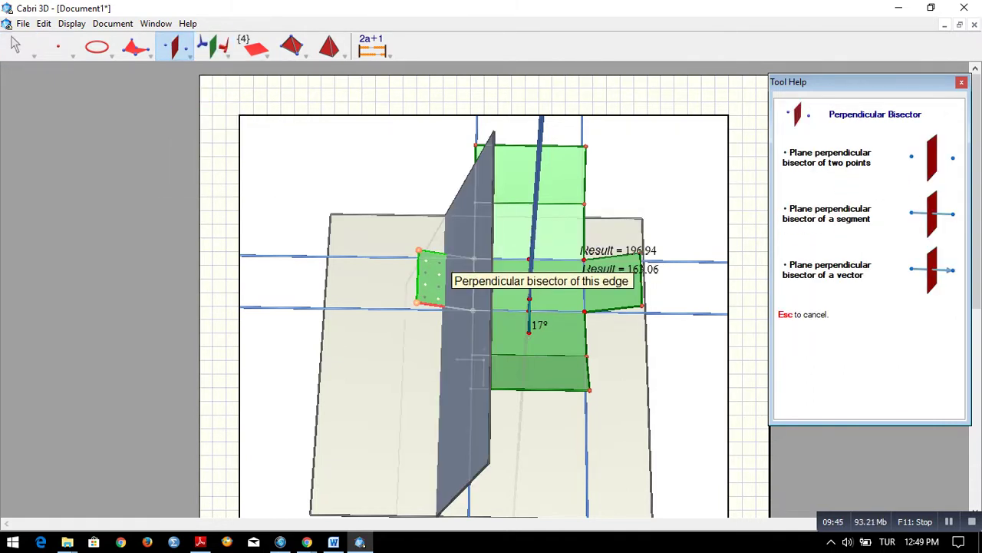
{"action": "left_click", "coordinate": [213, 46]}
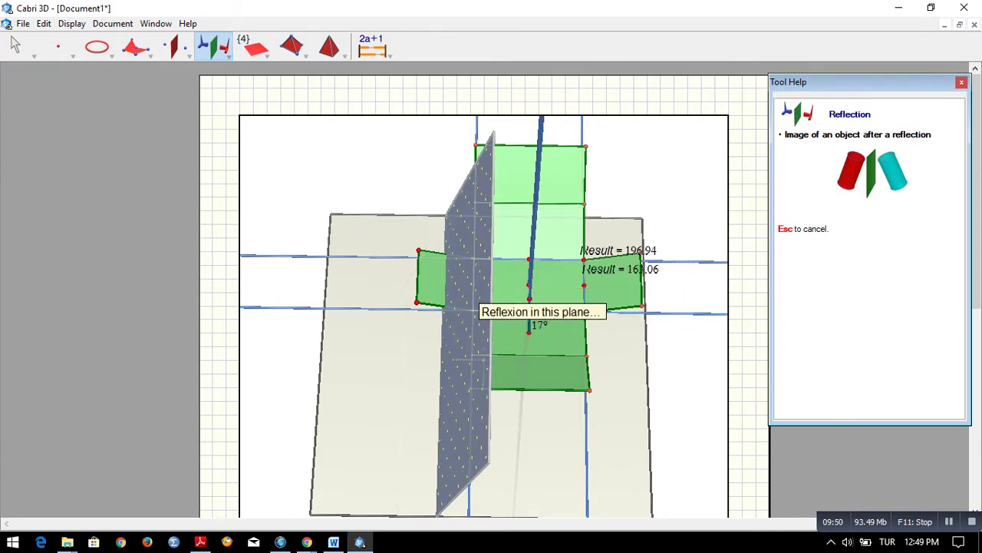
{"action": "left_click", "coordinate": [474, 308]}
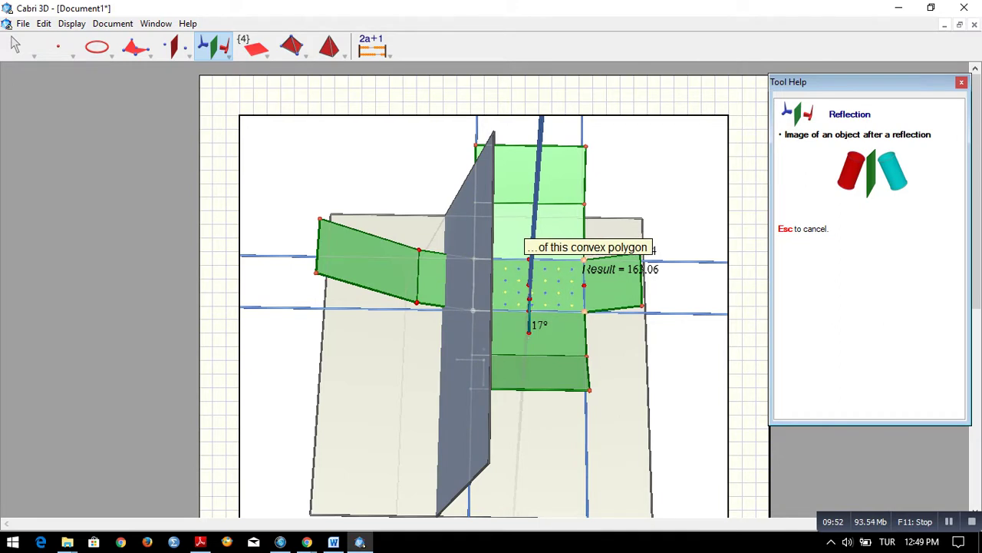
- Create the bisector plane of the other short flap's side edge and reflect the base rectangle across it to form the fourth lid flap
{"action": "mouse_move", "coordinate": [510, 316]}
{"action": "right_mouse_down"}
{"action": "mouse_move", "coordinate": [433, 265]}
{"action": "mouse_move", "coordinate": [426, 234]}
{"action": "mouse_move", "coordinate": [432, 276]}
{"action": "mouse_move", "coordinate": [457, 311]}
{"action": "mouse_move", "coordinate": [507, 322]}
{"action": "right_mouse_up"}
{"action": "left_click", "coordinate": [175, 48]}
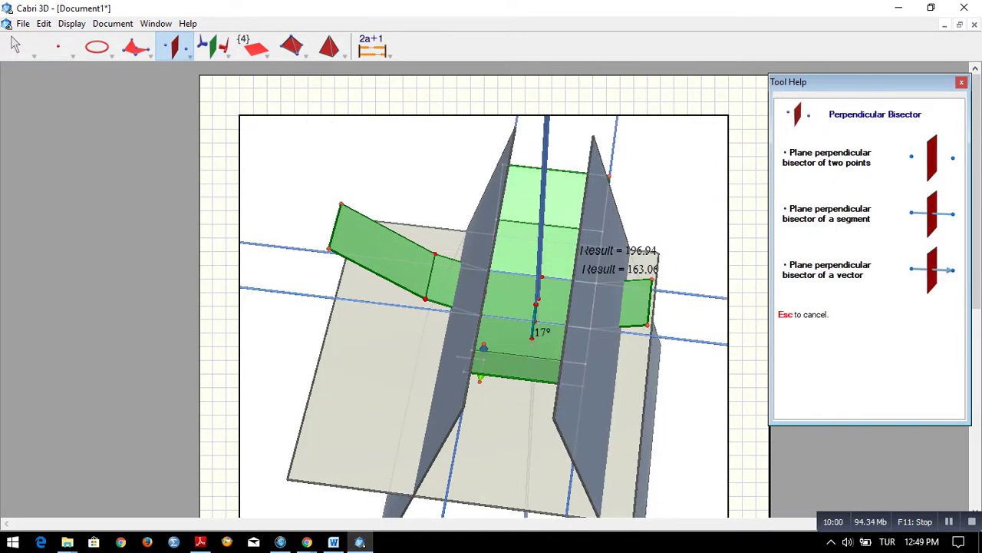
{"action": "left_click", "coordinate": [214, 46]}
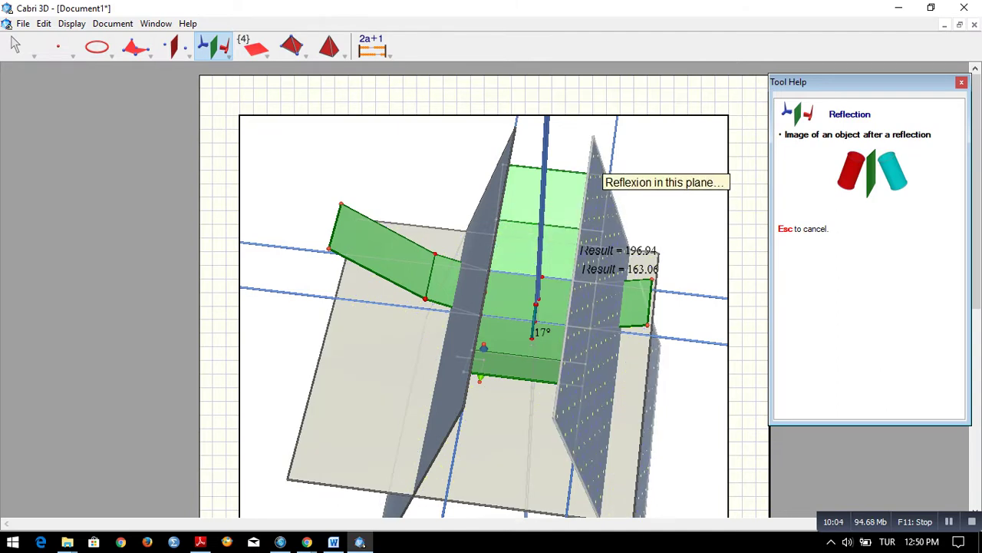
{"action": "left_click", "coordinate": [595, 175]}
{"action": "left_click", "coordinate": [518, 278]}
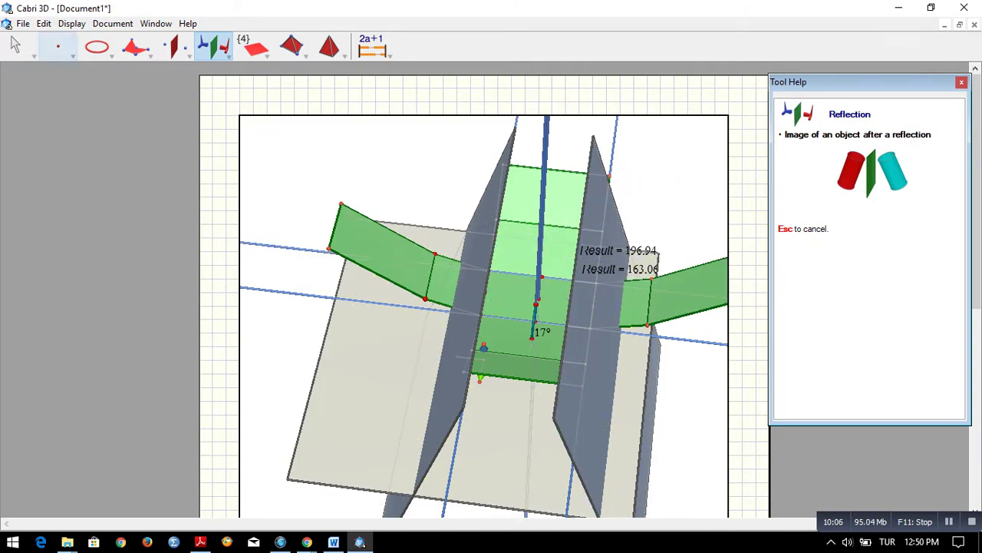
- Leave the Reflection tool and hide both bisector planes that cut through the short flaps
{"action": "left_click", "coordinate": [15, 44]}
{"action": "left_click", "coordinate": [485, 249]}
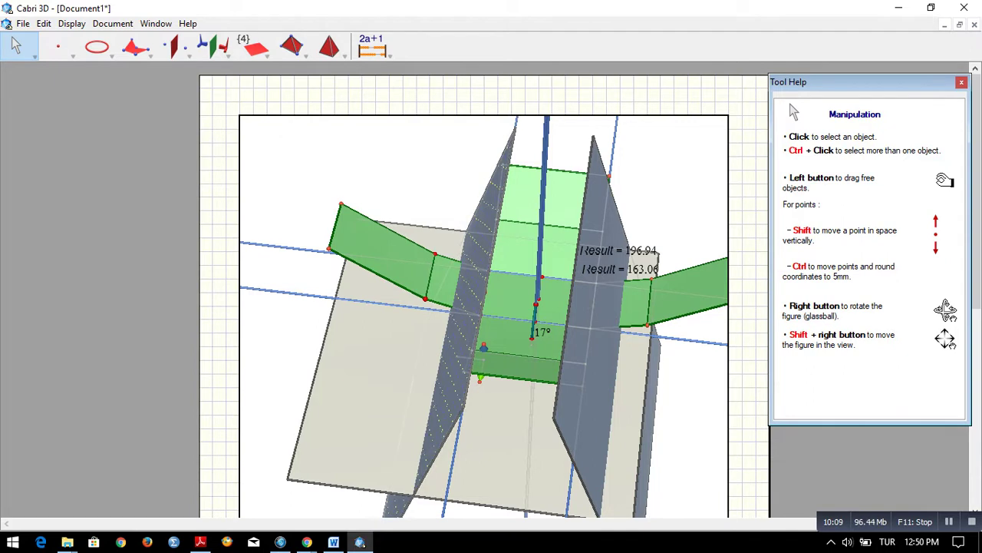
{"action": "key", "text": "ctrl+m"}
{"action": "left_click", "coordinate": [591, 307]}
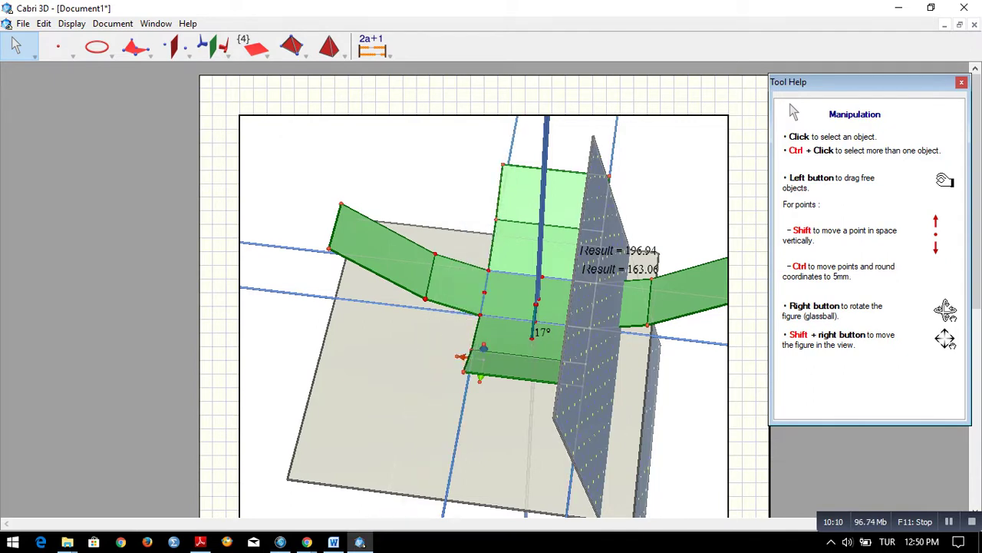
{"action": "key", "text": "ctrl+m"}
- Move the angle control point so all side and lid flaps fold at about 60°
{"action": "left_click", "coordinate": [19, 47]}
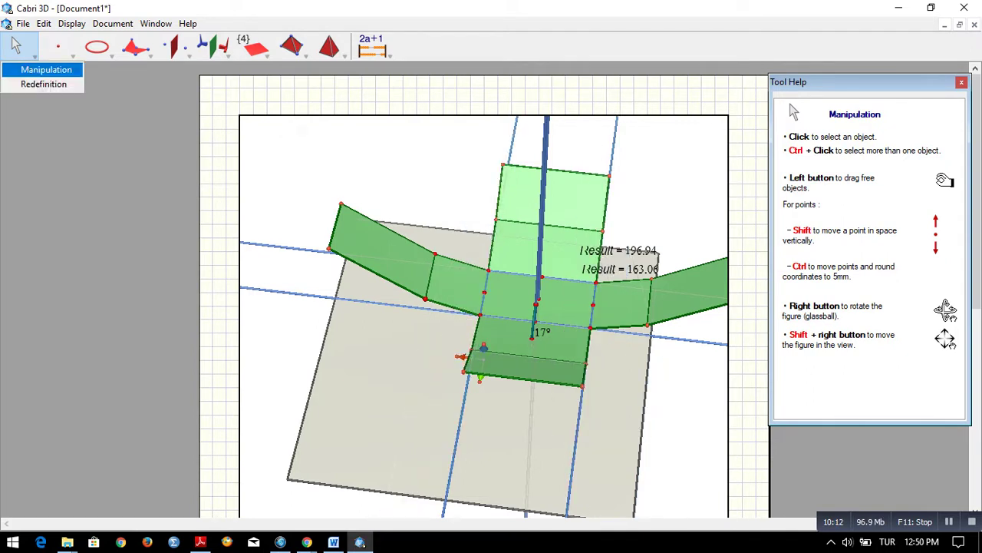
{"action": "left_click", "coordinate": [44, 69]}
{"action": "right_click_drag", "start_coordinate": [430, 414], "coordinate": [591, 384]}
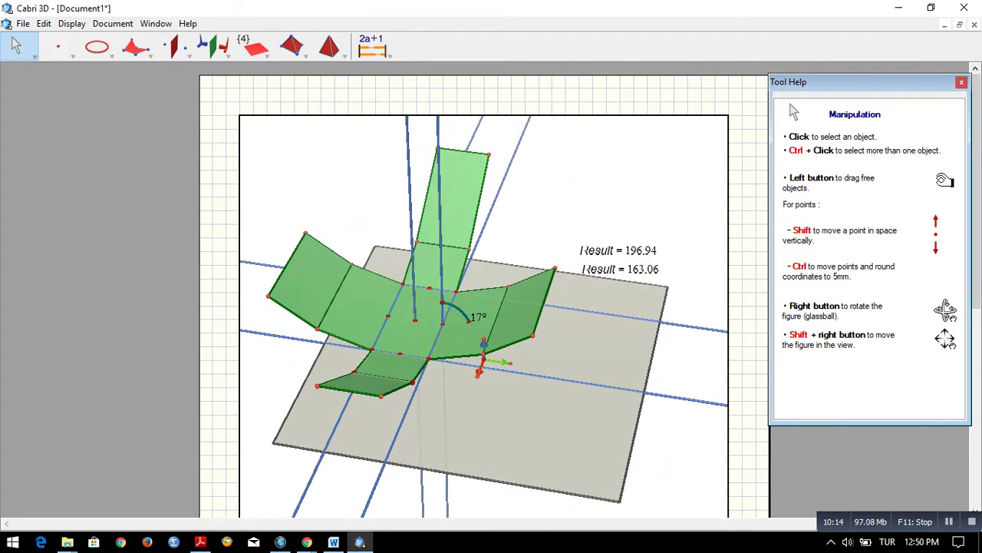
{"action": "left_click_drag", "start_coordinate": [469, 321], "coordinate": [443, 302]}
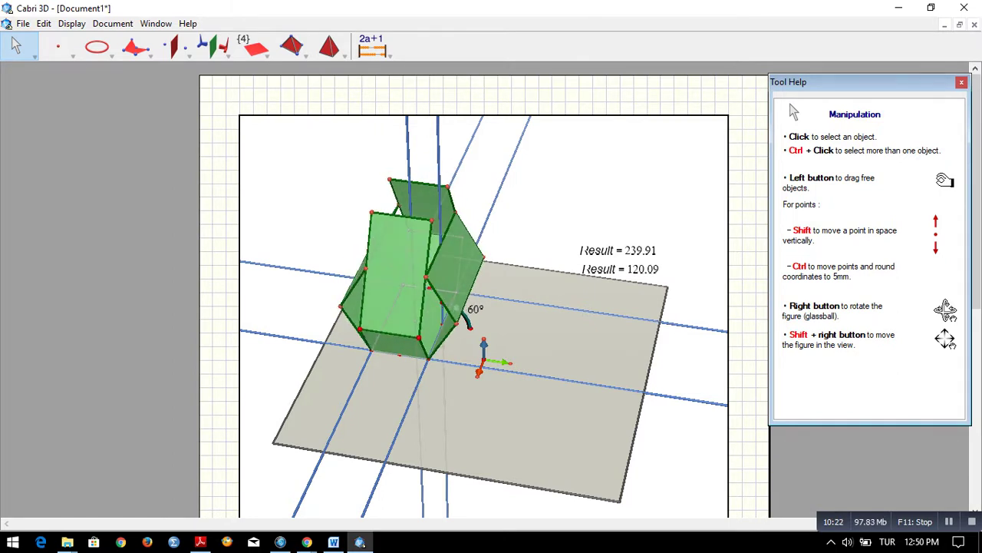
- Switch to the finished model 7.2.003 - 3d close.cg3, open its box slightly to examine the lid pieces, and return to Document1
{"action": "left_click", "coordinate": [156, 23]}
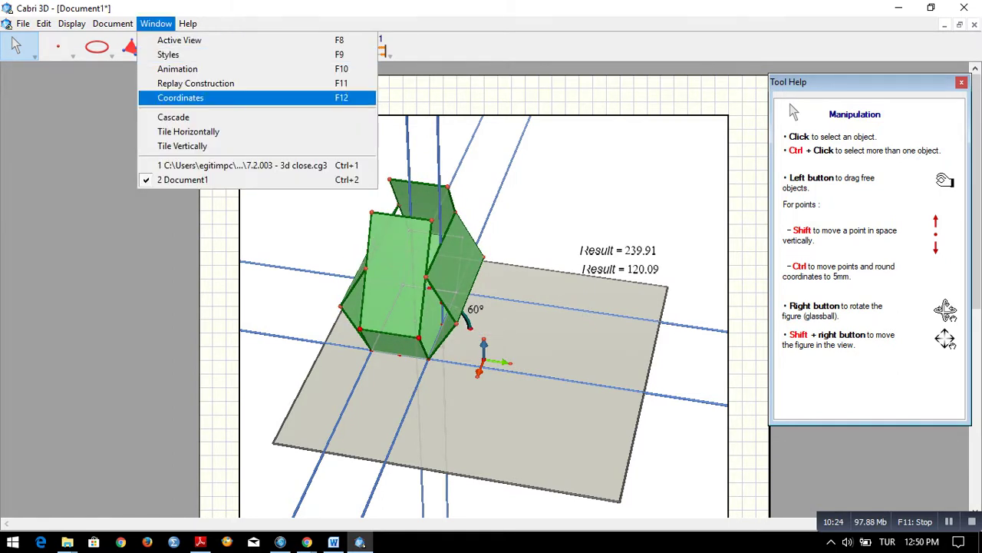
{"action": "left_click", "coordinate": [199, 164]}
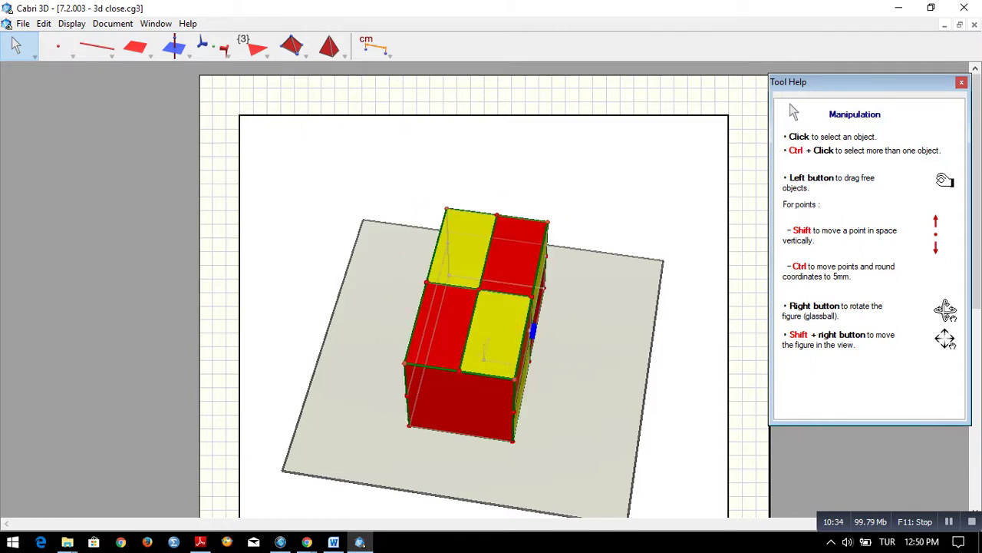
{"action": "left_click_drag", "start_coordinate": [533, 330], "coordinate": [538, 331]}
{"action": "left_click", "coordinate": [160, 24]}
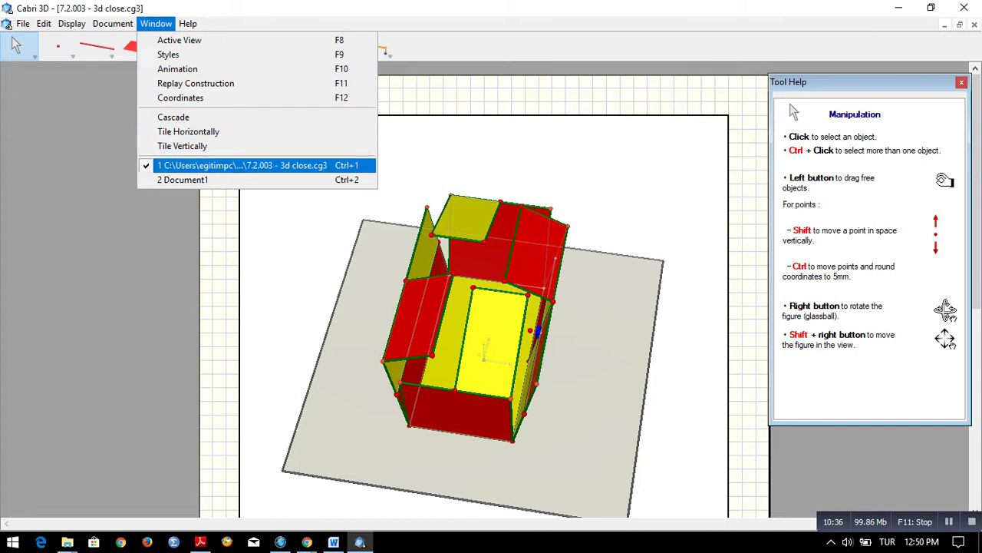
{"action": "left_click", "coordinate": [183, 179]}
- Move the angle control point to unfold the box net to about 18°
{"action": "right_click_drag", "start_coordinate": [522, 298], "coordinate": [569, 308]}
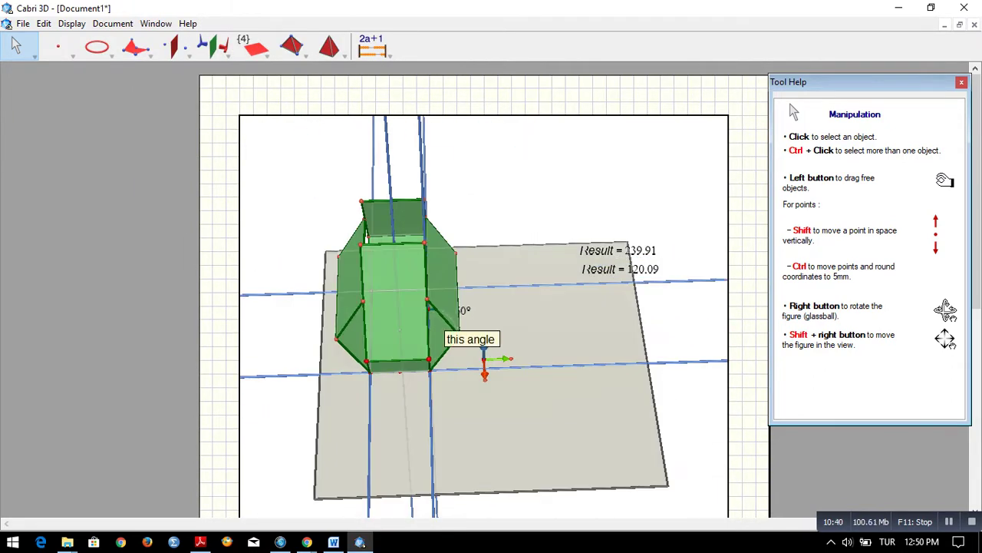
{"action": "right_click_drag", "start_coordinate": [491, 391], "coordinate": [465, 315]}
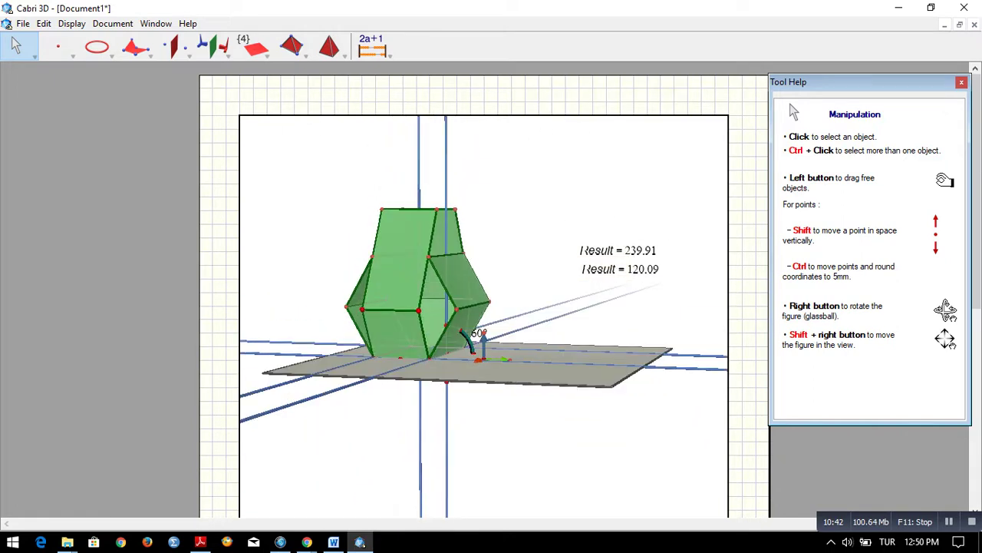
{"action": "mouse_move", "coordinate": [462, 330]}
{"action": "left_mouse_down"}
{"action": "mouse_move", "coordinate": [474, 350]}
{"action": "mouse_move", "coordinate": [478, 338]}
{"action": "left_mouse_up"}
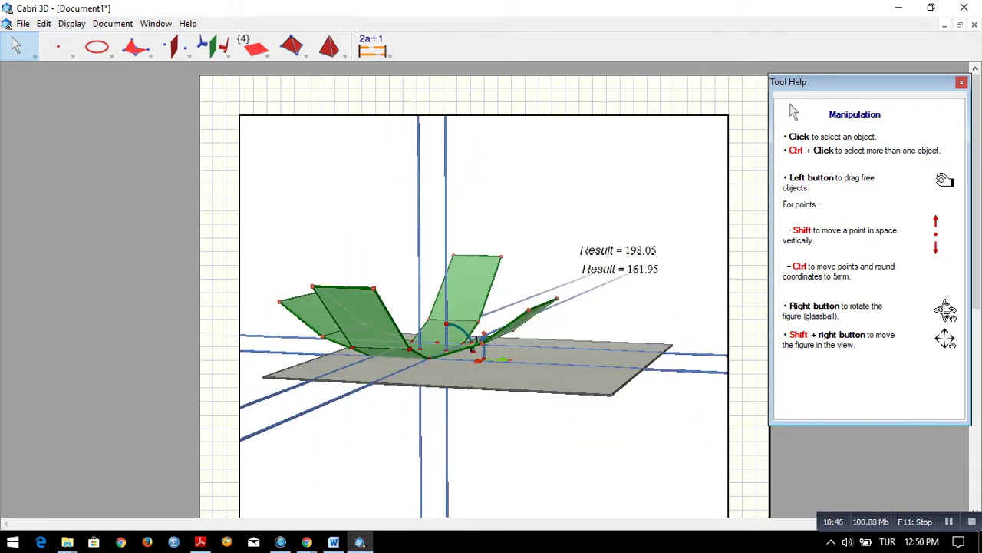
{"action": "right_click_drag", "start_coordinate": [478, 342], "coordinate": [497, 351]}
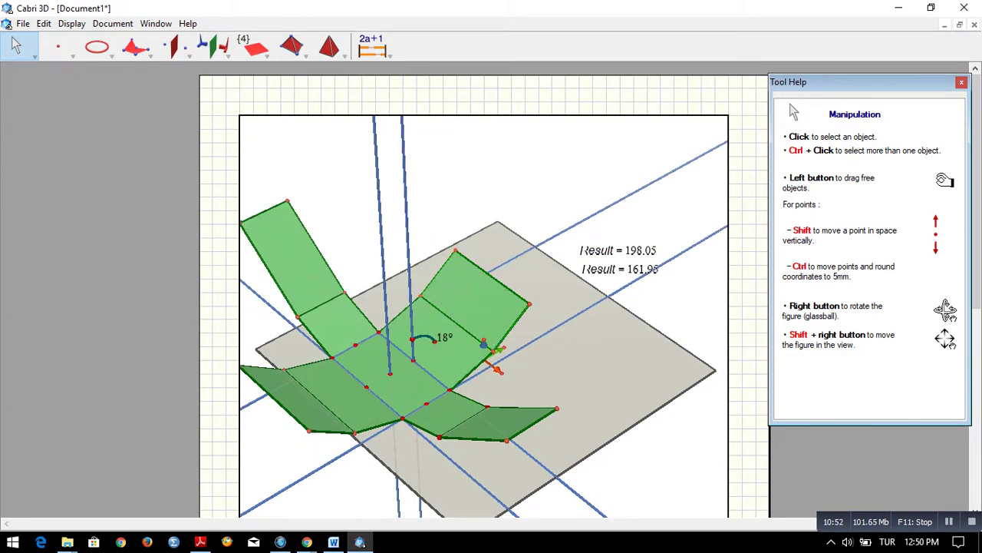
- Construct the midpoints of the edges of one long side's lid flap and the flap's centre point between two opposite midpoints
{"action": "left_click", "coordinate": [143, 51]}
{"action": "left_click", "coordinate": [180, 51]}
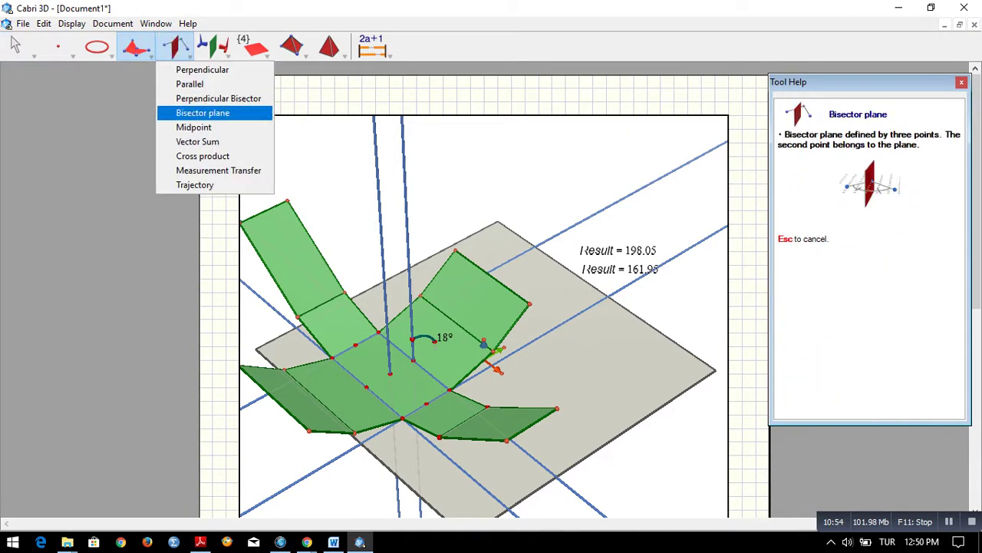
{"action": "left_click_drag", "start_coordinate": [202, 113], "coordinate": [194, 127]}
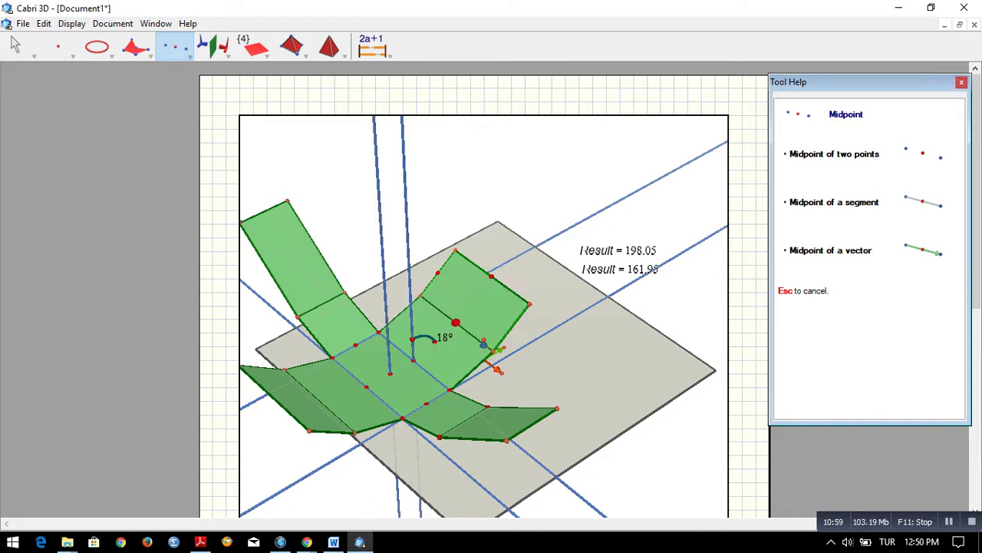
{"action": "left_click", "coordinate": [511, 328]}
{"action": "left_click", "coordinate": [136, 47]}
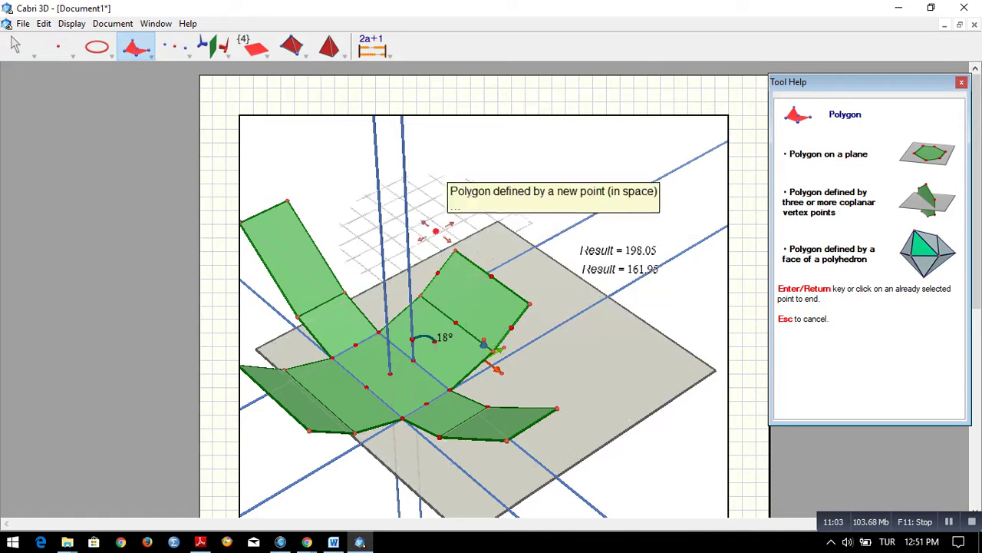
{"action": "left_click", "coordinate": [175, 47]}
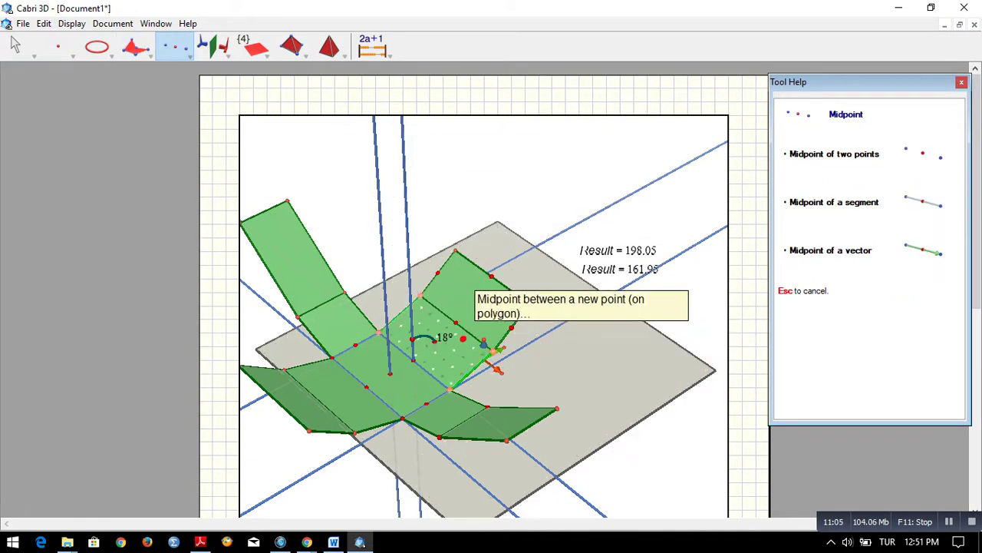
{"action": "left_click", "coordinate": [455, 323]}
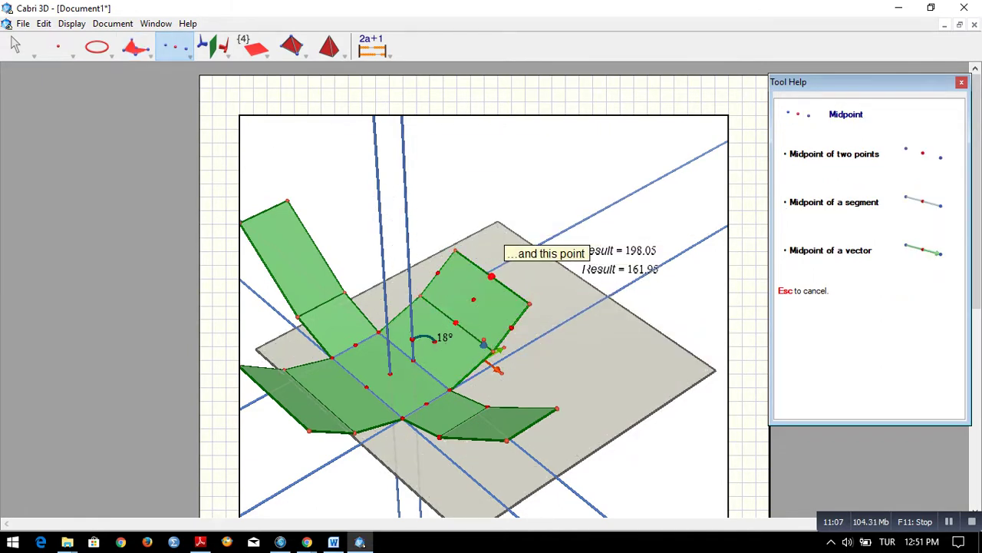
- Create a quarter-flap polygon through the lid flap's centre, its side-edge midpoint, the adjacent hinge corner and the hinge-edge midpoint
{"action": "left_click", "coordinate": [136, 47]}
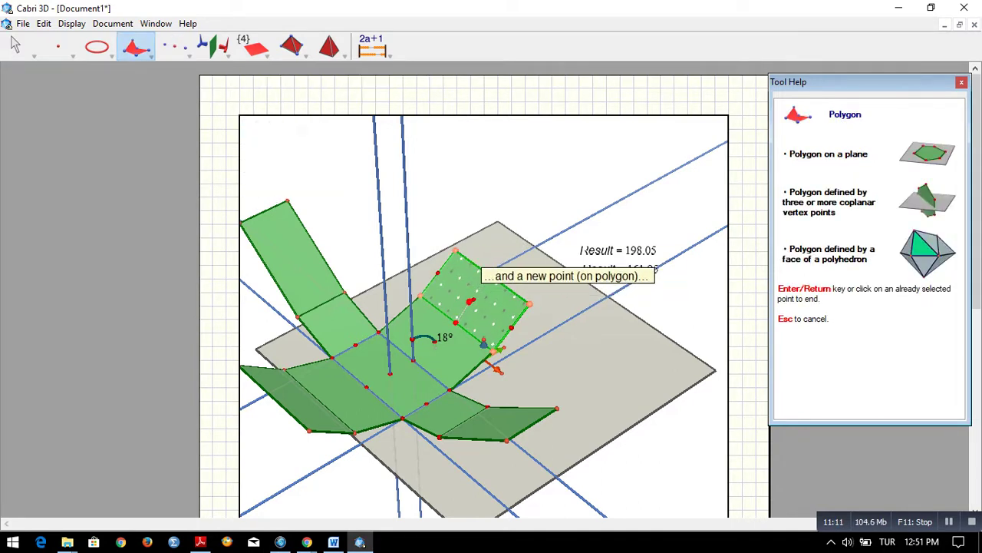
{"action": "left_click", "coordinate": [474, 299]}
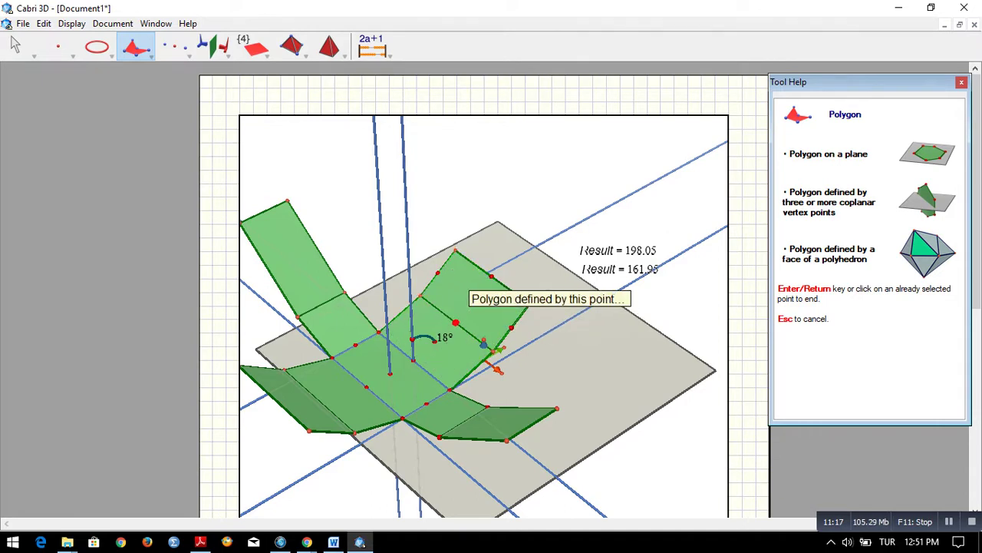
{"action": "right_click_drag", "start_coordinate": [463, 327], "coordinate": [399, 317]}
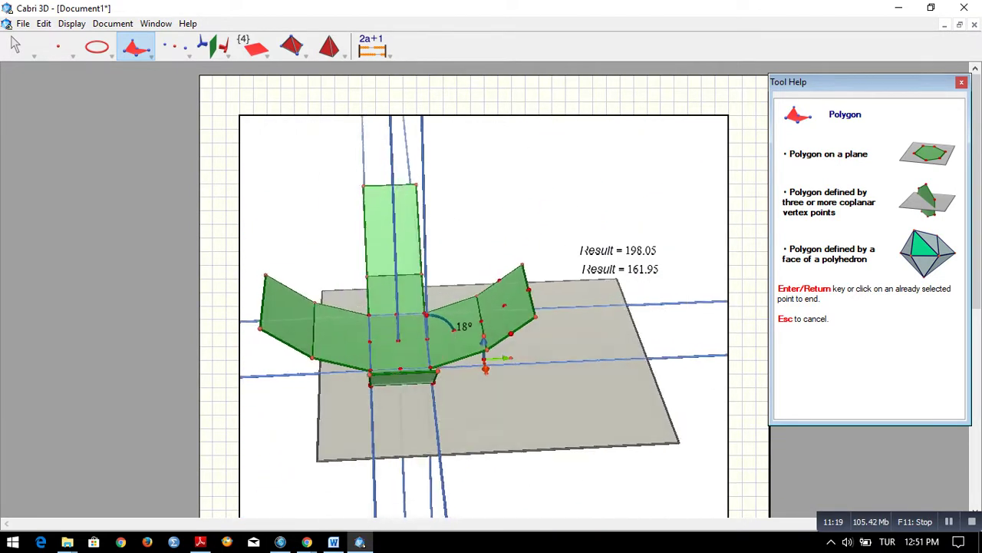
{"action": "right_click_drag", "start_coordinate": [261, 155], "coordinate": [279, 169]}
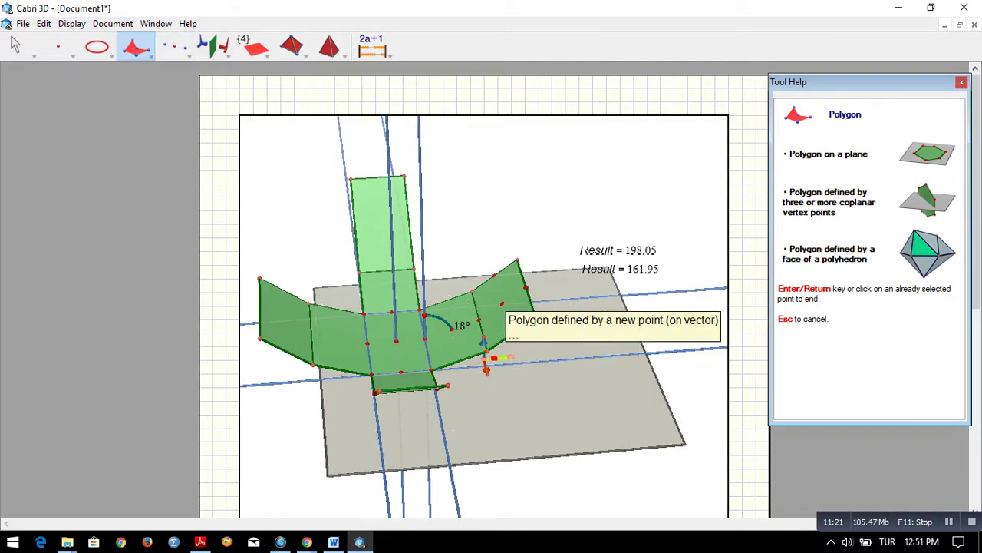
{"action": "left_click", "coordinate": [486, 350]}
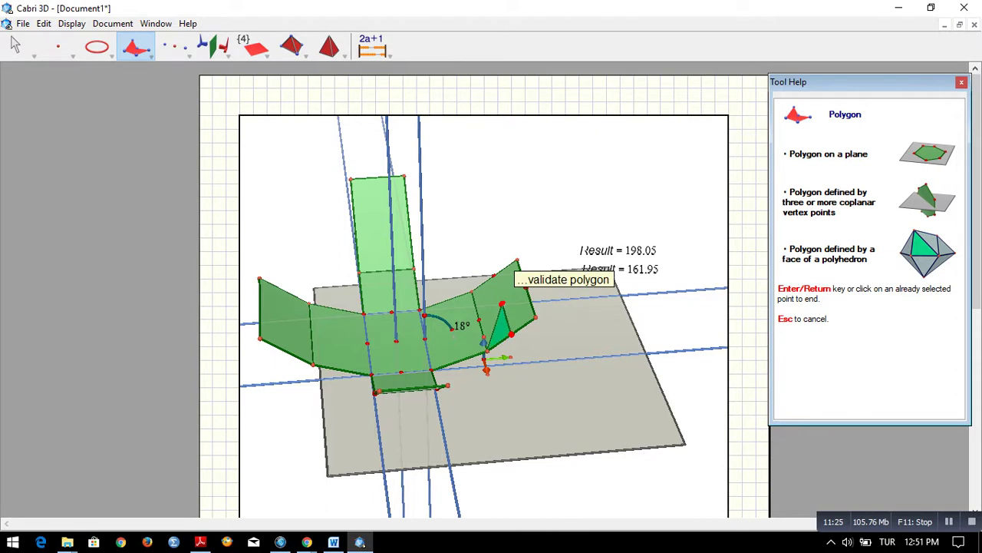
{"action": "left_click", "coordinate": [479, 320]}
- Hide the full lid flap with its unneeded midpoints and set the quarter polygon's surface colour to red
{"action": "left_click", "coordinate": [17, 46]}
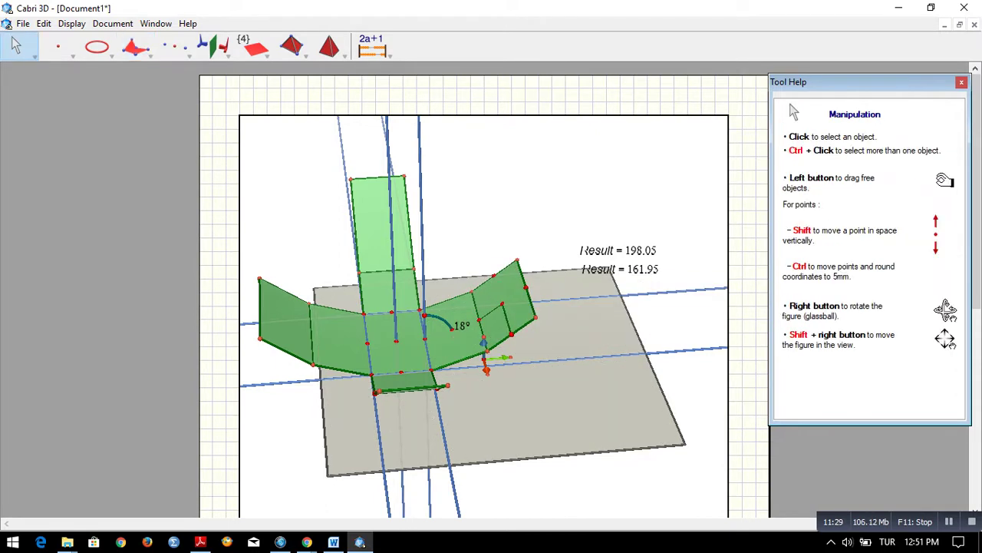
{"action": "left_click", "coordinate": [503, 290]}
{"action": "key", "text": "ctrl+m"}
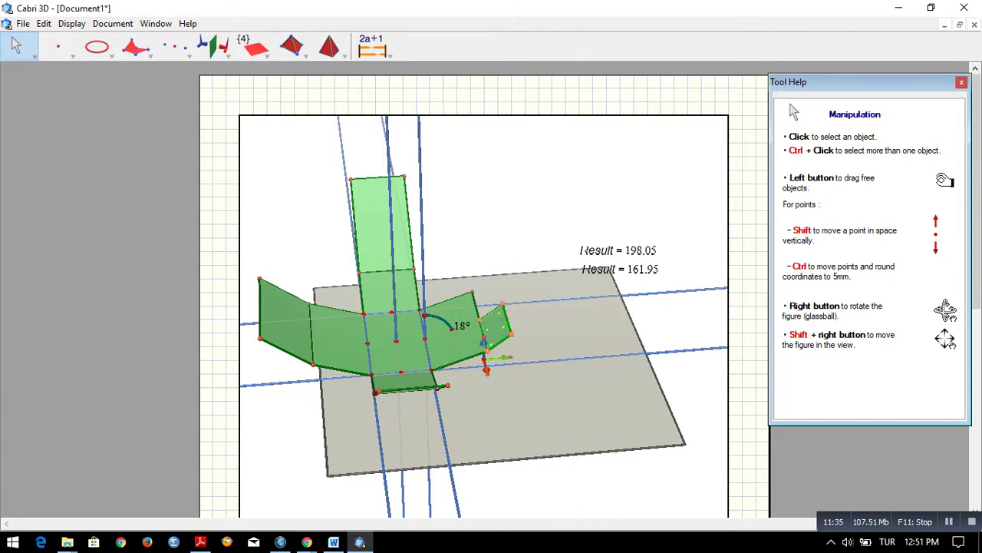
{"action": "right_click", "coordinate": [495, 331]}
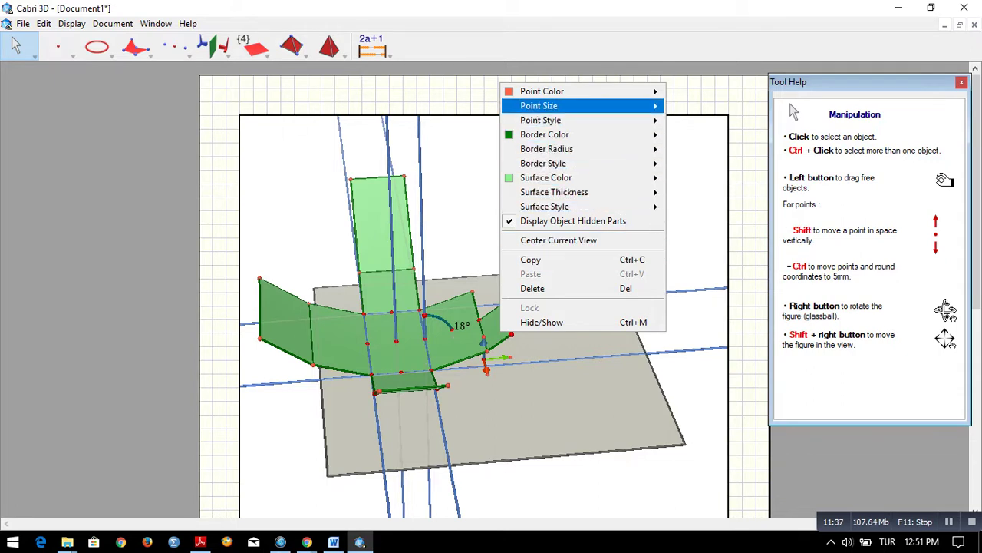
{"action": "mouse_move", "coordinate": [545, 177]}
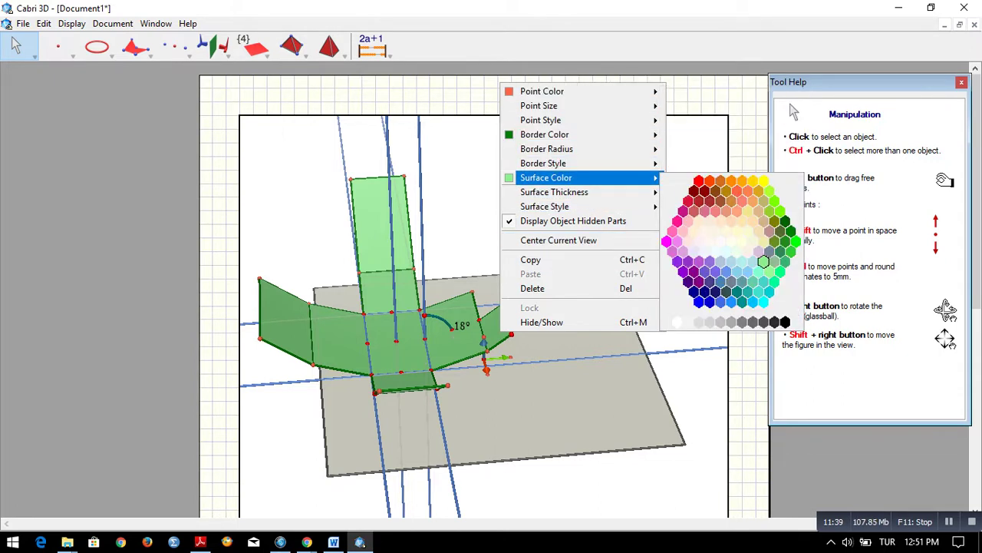
{"action": "left_click", "coordinate": [699, 181]}
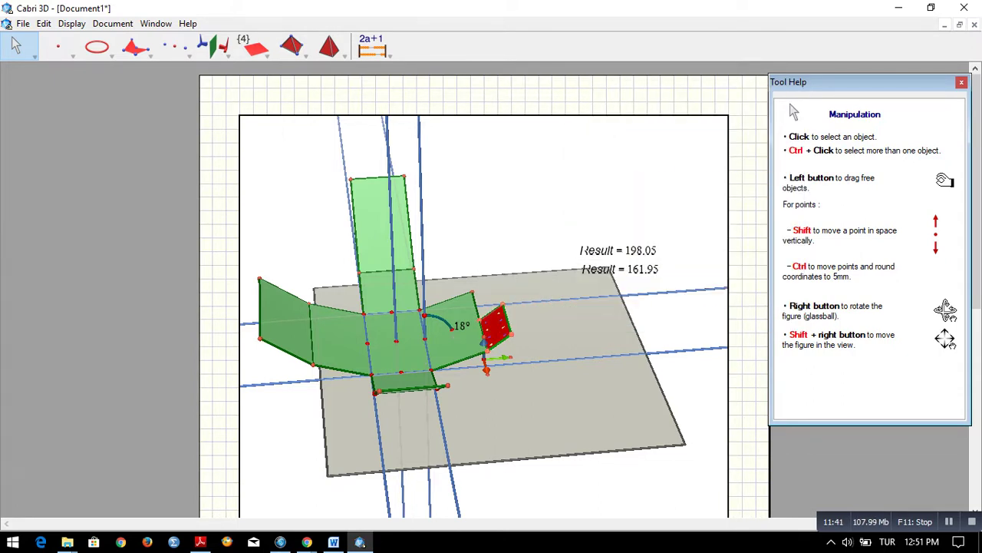
- Fold the net closed at 90° to check where the red quarter sits on the lid
{"action": "mouse_move", "coordinate": [452, 329]}
{"action": "left_mouse_down"}
{"action": "mouse_move", "coordinate": [425, 315]}
{"action": "mouse_move", "coordinate": [438, 317]}
{"action": "left_mouse_up"}
{"action": "left_click_drag", "start_coordinate": [484, 342], "coordinate": [484, 340]}
{"action": "mouse_move", "coordinate": [425, 314]}
{"action": "left_mouse_down"}
{"action": "mouse_move", "coordinate": [439, 317]}
{"action": "mouse_move", "coordinate": [424, 315]}
{"action": "left_mouse_up"}
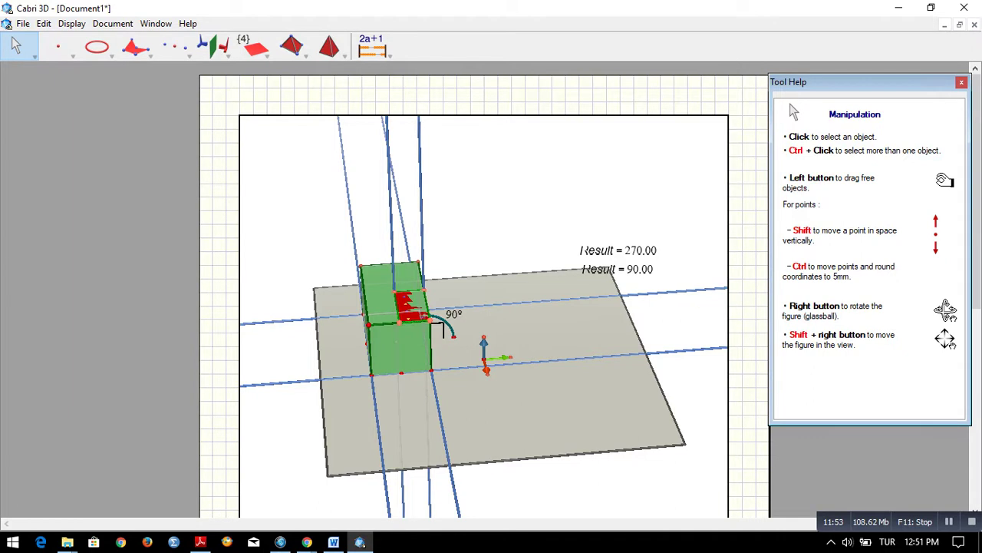
- Move the angle control point to unfold the net to about 19°
{"action": "right_click_drag", "start_coordinate": [485, 353], "coordinate": [430, 340]}
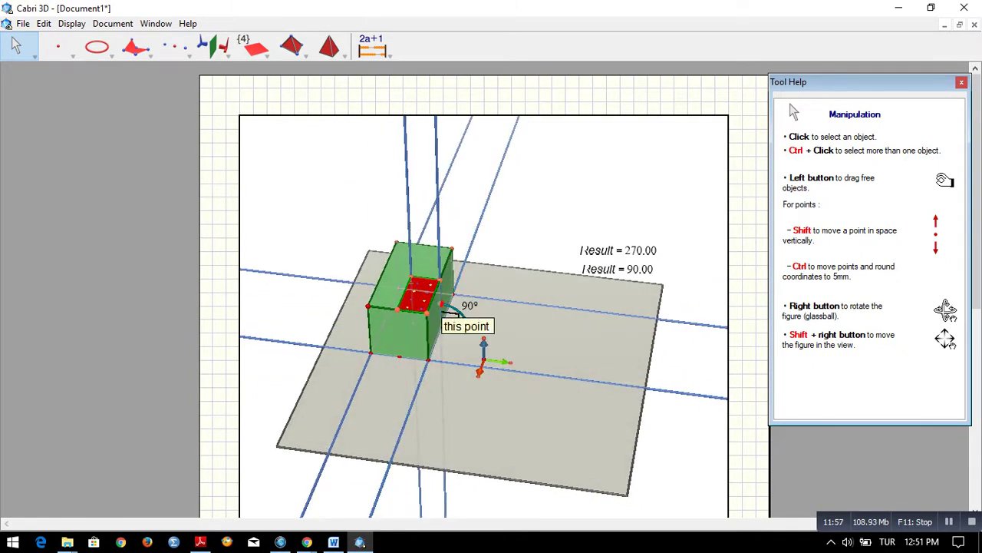
{"action": "left_click_drag", "start_coordinate": [442, 304], "coordinate": [482, 345]}
{"action": "right_click_drag", "start_coordinate": [482, 345], "coordinate": [491, 367]}
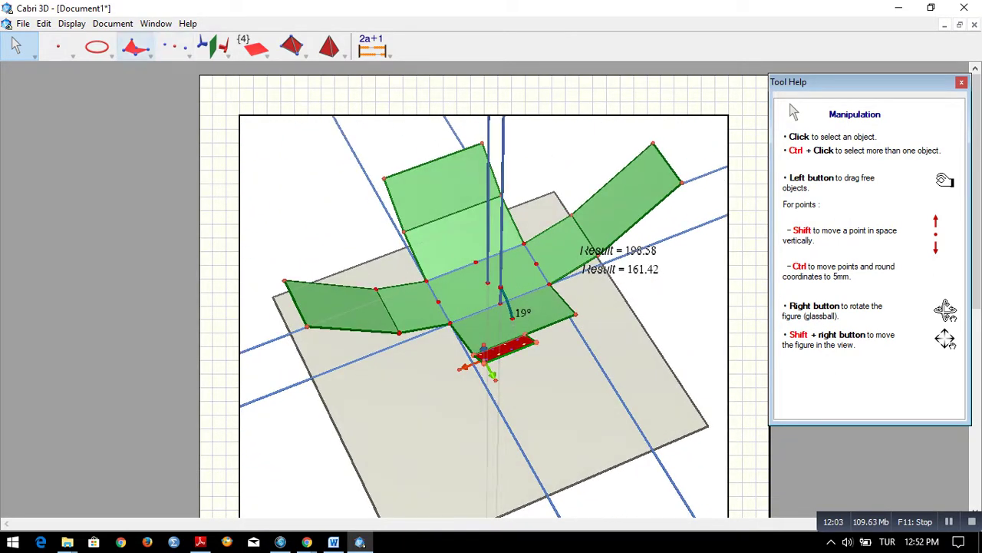
- Construct the edge midpoints and the centre point of the adjacent short side's lid flap
{"action": "left_click", "coordinate": [175, 47]}
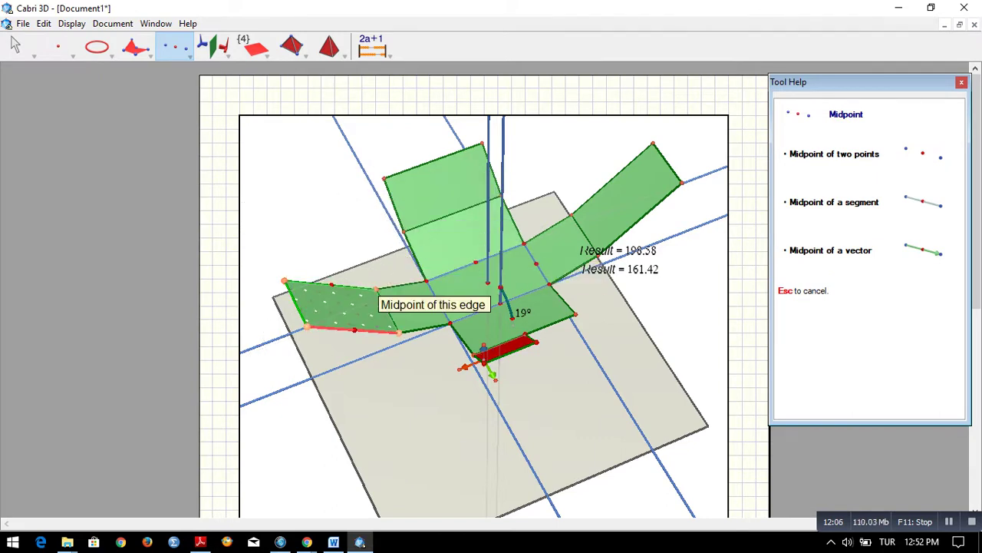
{"action": "left_click", "coordinate": [296, 303]}
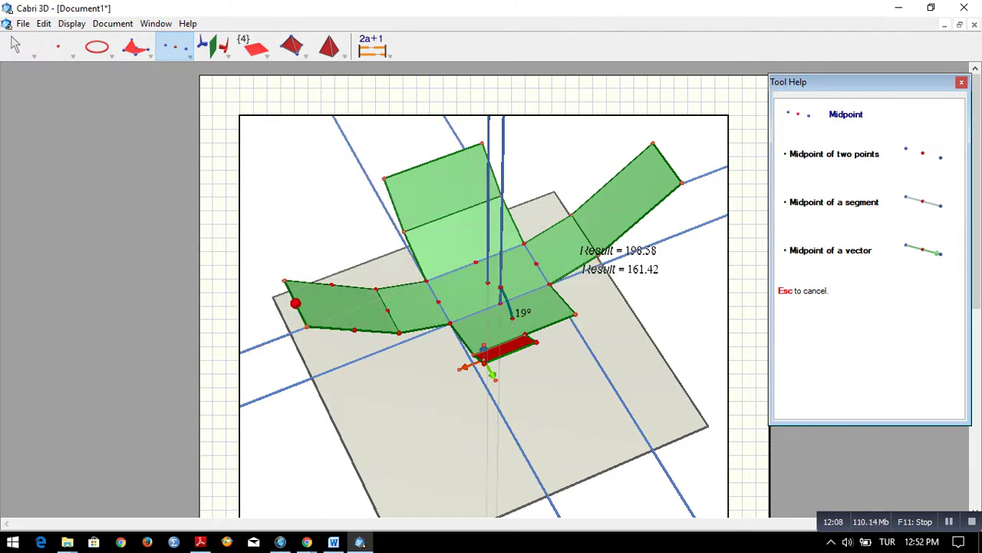
{"action": "left_click", "coordinate": [296, 303]}
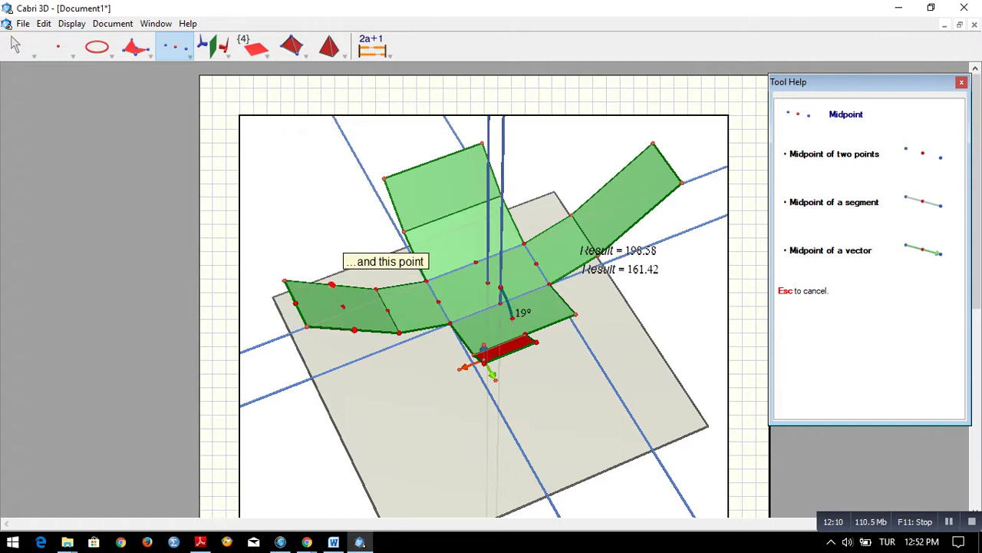
- Create a quarter polygon on the short side's lid flap from its centre, side-edge midpoint, hinge corner and hinge-edge midpoint
{"action": "left_click", "coordinate": [135, 47]}
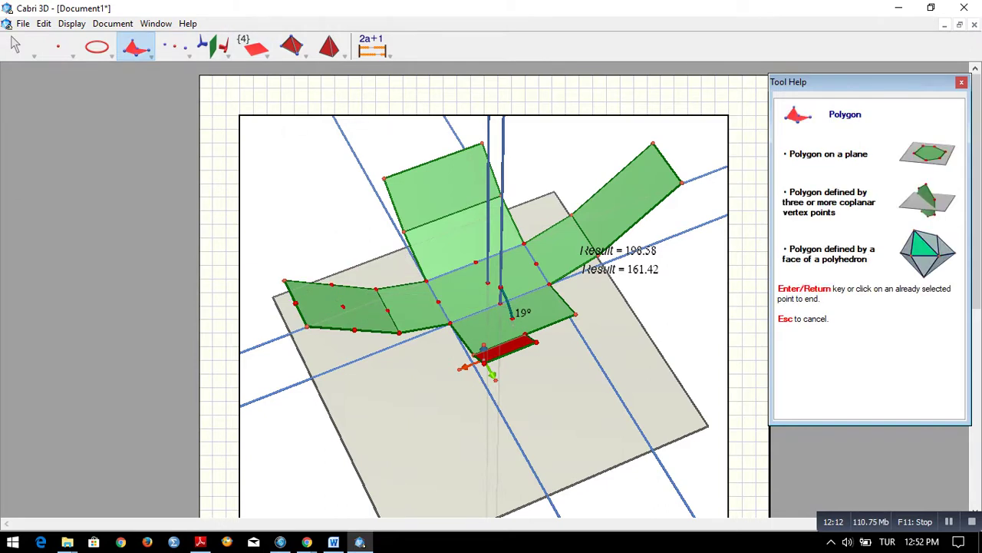
{"action": "left_click", "coordinate": [343, 306]}
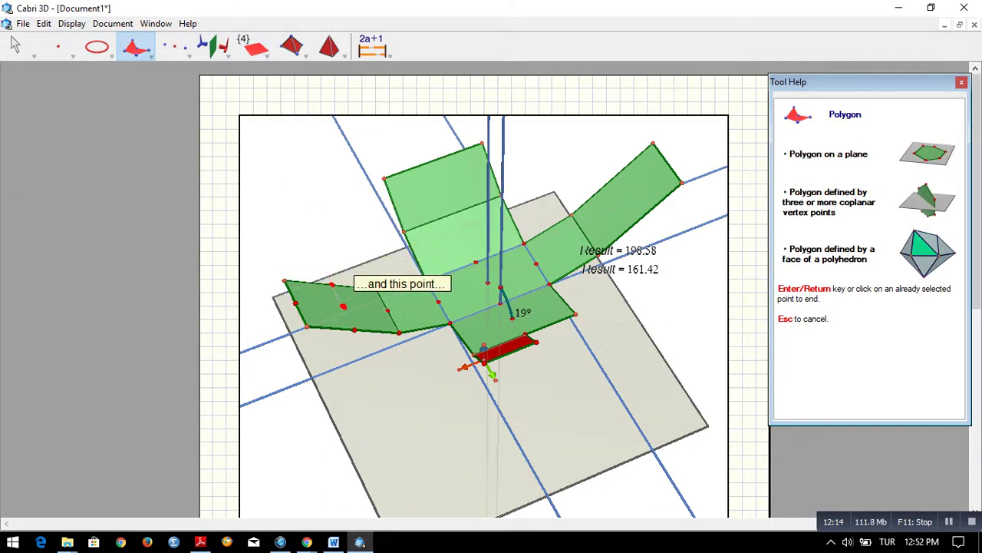
{"action": "left_click", "coordinate": [377, 290]}
{"action": "left_click", "coordinate": [377, 289]}
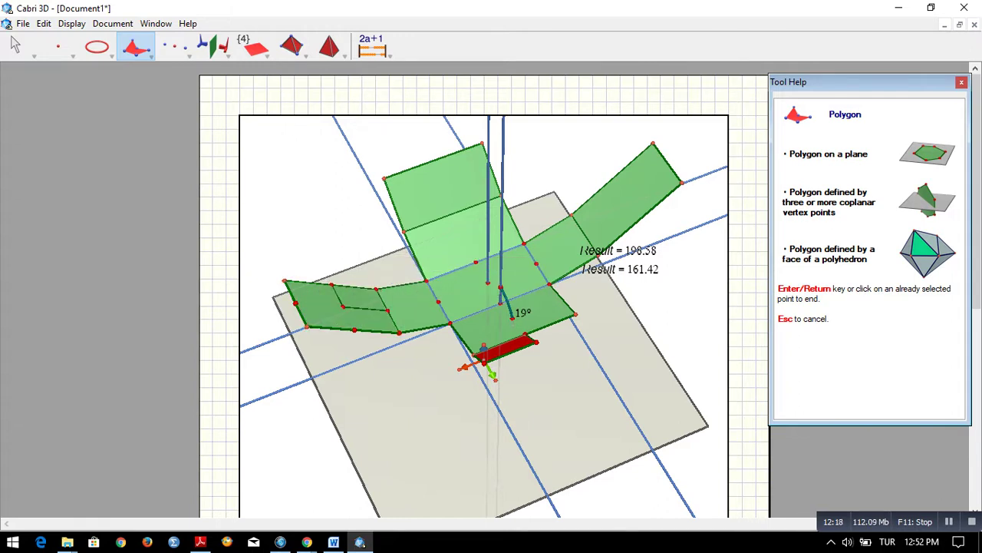
- Hide the short side's full lid flap and its unneeded midpoints, and set its quarter polygon's surface colour to yellow
{"action": "left_click", "coordinate": [16, 46]}
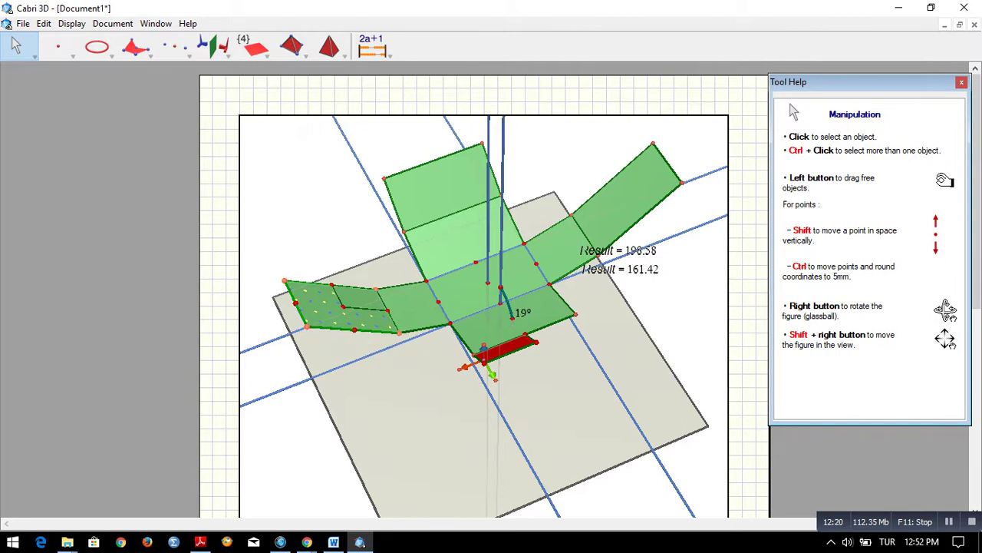
{"action": "key", "text": "Delete"}
{"action": "left_click", "coordinate": [295, 303]}
{"action": "key", "text": "Delete"}
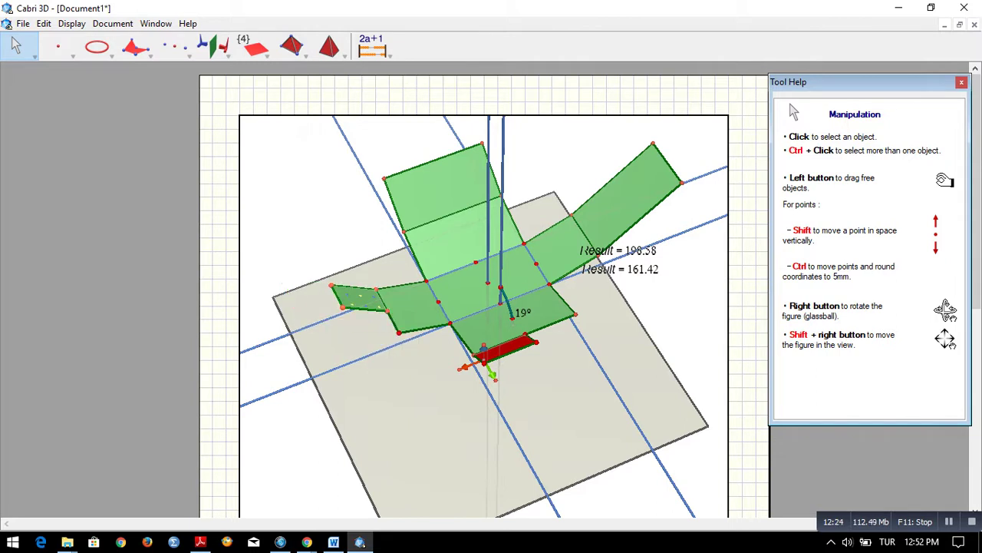
{"action": "right_click", "coordinate": [353, 294]}
{"action": "mouse_move", "coordinate": [429, 389]}
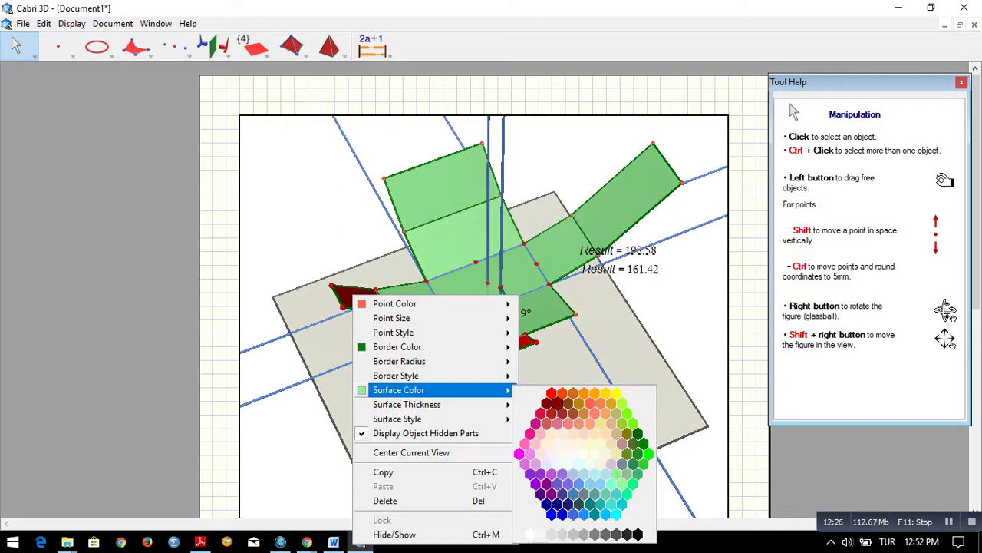
{"action": "left_click", "coordinate": [615, 393]}
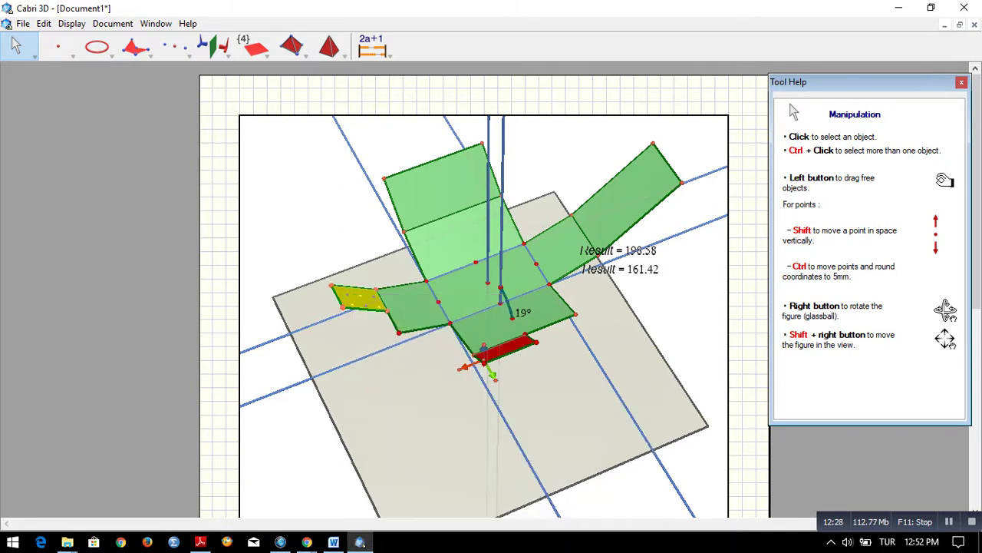
{"action": "left_click", "coordinate": [58, 47]}
{"action": "left_click", "coordinate": [70, 69]}
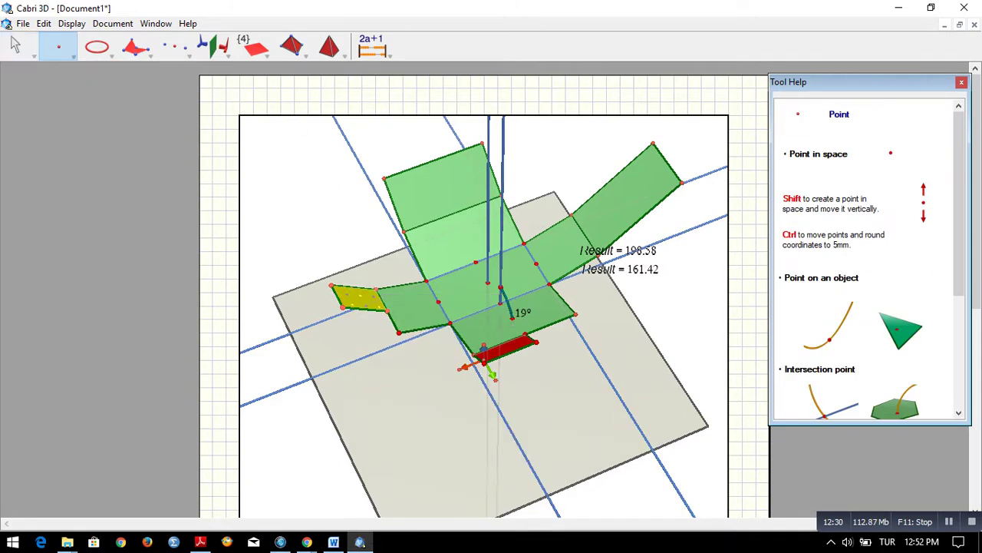
{"action": "right_click_drag", "start_coordinate": [368, 415], "coordinate": [537, 419]}
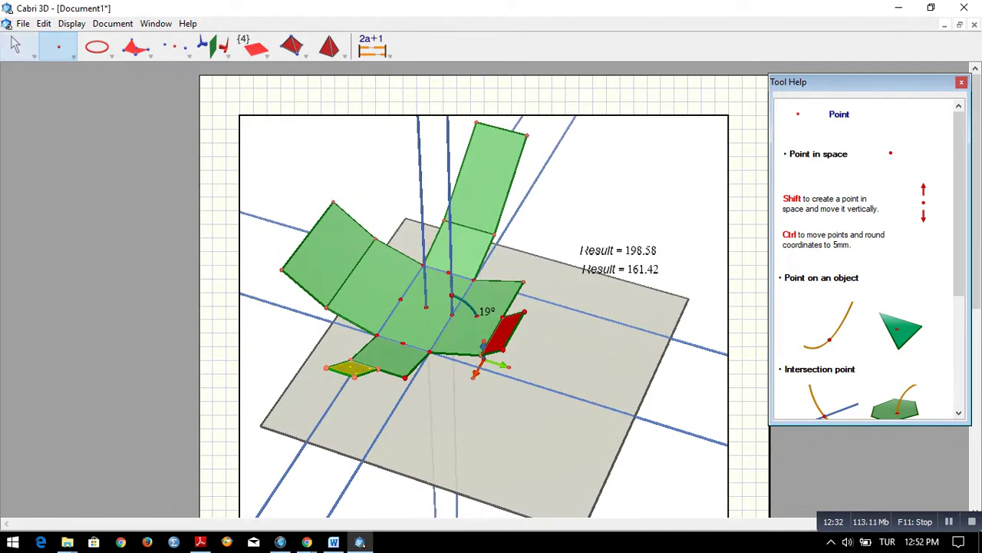
- Move the angle control point to close the box at 90°, and reopen it to about 47°
{"action": "left_click", "coordinate": [16, 46]}
{"action": "left_click_drag", "start_coordinate": [476, 316], "coordinate": [453, 296]}
{"action": "mouse_move", "coordinate": [484, 349]}
{"action": "left_mouse_down"}
{"action": "mouse_move", "coordinate": [468, 358]}
{"action": "mouse_move", "coordinate": [484, 349]}
{"action": "left_mouse_up"}
{"action": "mouse_move", "coordinate": [453, 296]}
{"action": "left_mouse_down"}
{"action": "mouse_move", "coordinate": [465, 301]}
{"action": "mouse_move", "coordinate": [453, 295]}
{"action": "left_mouse_up"}
{"action": "left_click_drag", "start_coordinate": [483, 350], "coordinate": [476, 353]}
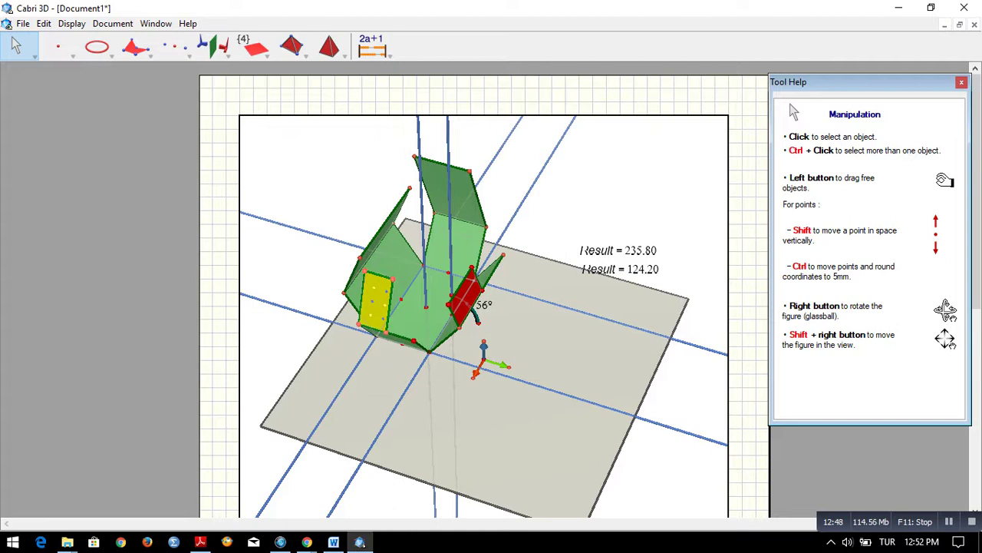
{"action": "right_click_drag", "start_coordinate": [499, 391], "coordinate": [572, 422]}
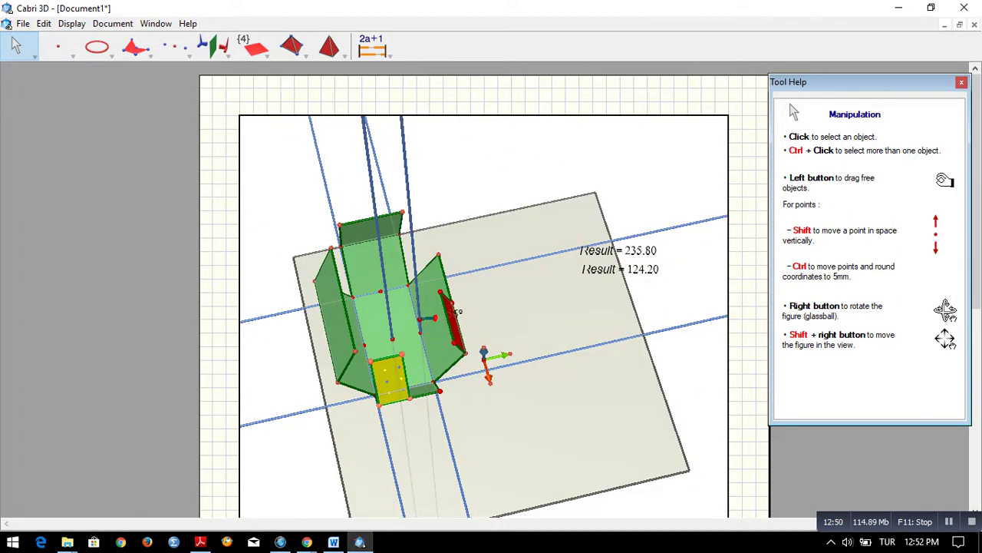
{"action": "left_click_drag", "start_coordinate": [435, 318], "coordinate": [372, 293]}
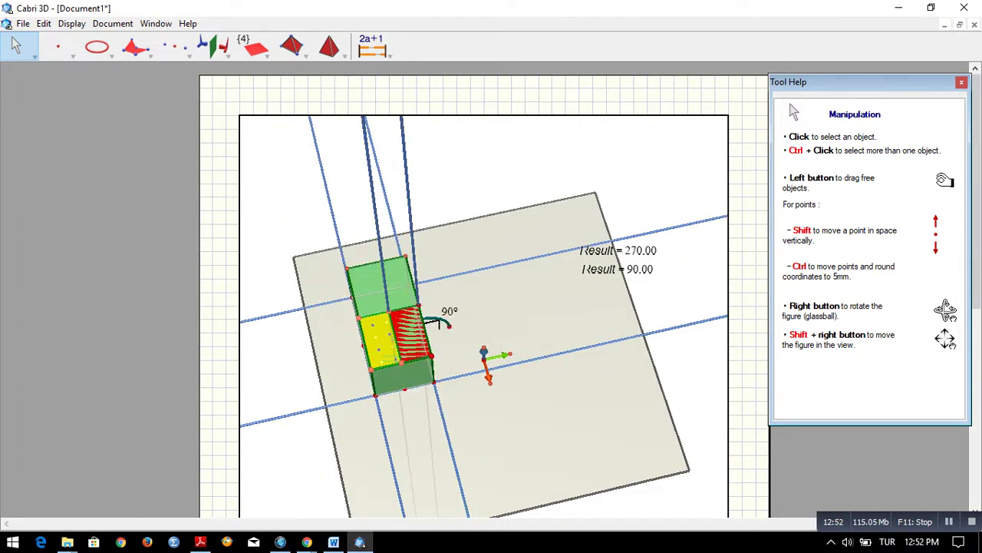
{"action": "right_click_drag", "start_coordinate": [483, 355], "coordinate": [482, 358]}
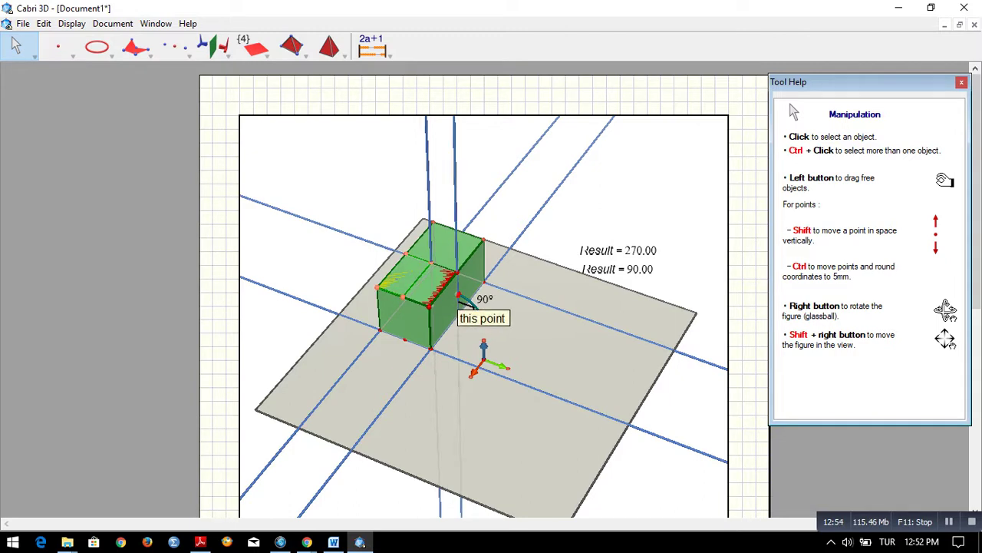
{"action": "left_click_drag", "start_coordinate": [458, 296], "coordinate": [482, 307]}
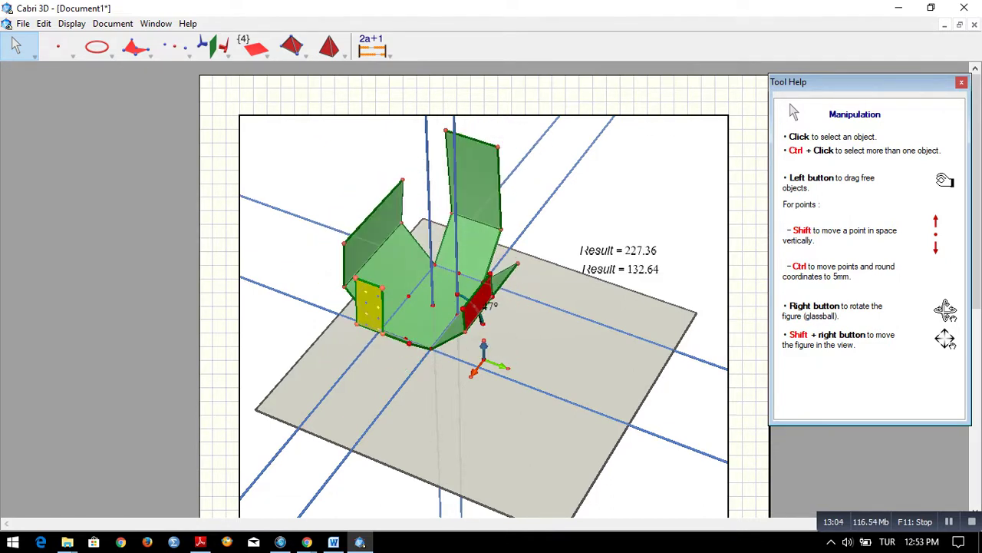
- Switch to the 7.2.003 - 3d close.cg3 document and unfold its box with the blue control point to examine the flaps
{"action": "left_click", "coordinate": [156, 23]}
{"action": "key", "text": "Return"}
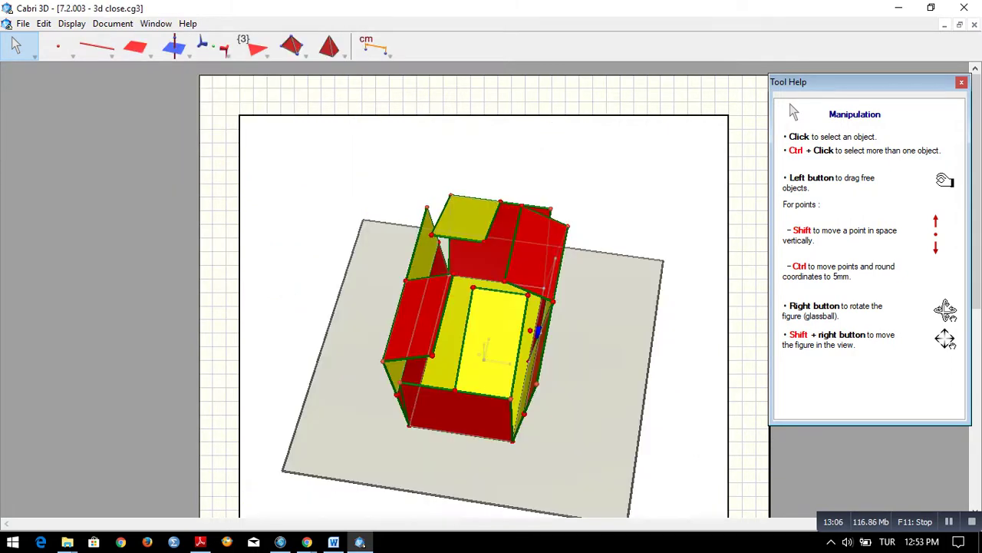
{"action": "left_click_drag", "start_coordinate": [534, 332], "coordinate": [562, 341]}
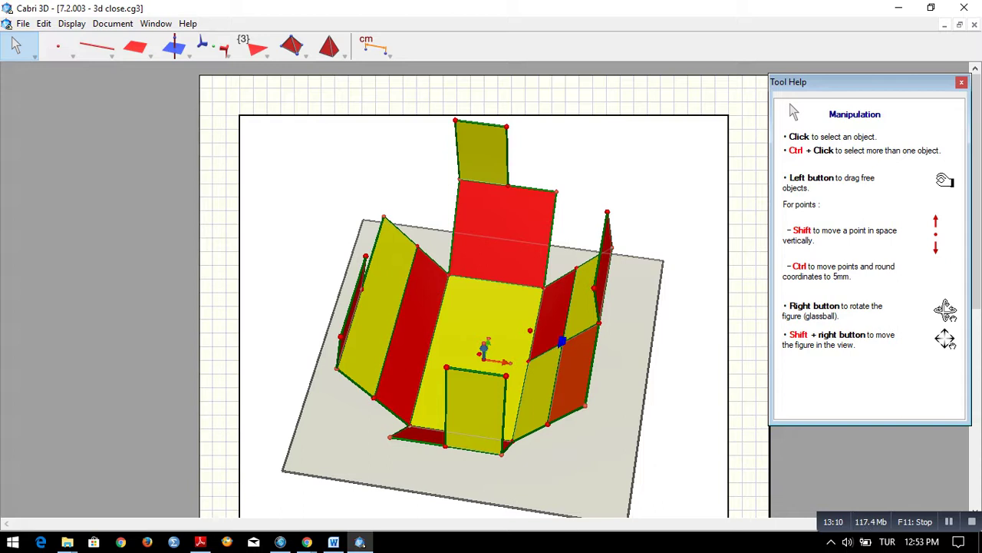
- Return to Document1
{"action": "left_click", "coordinate": [156, 24]}
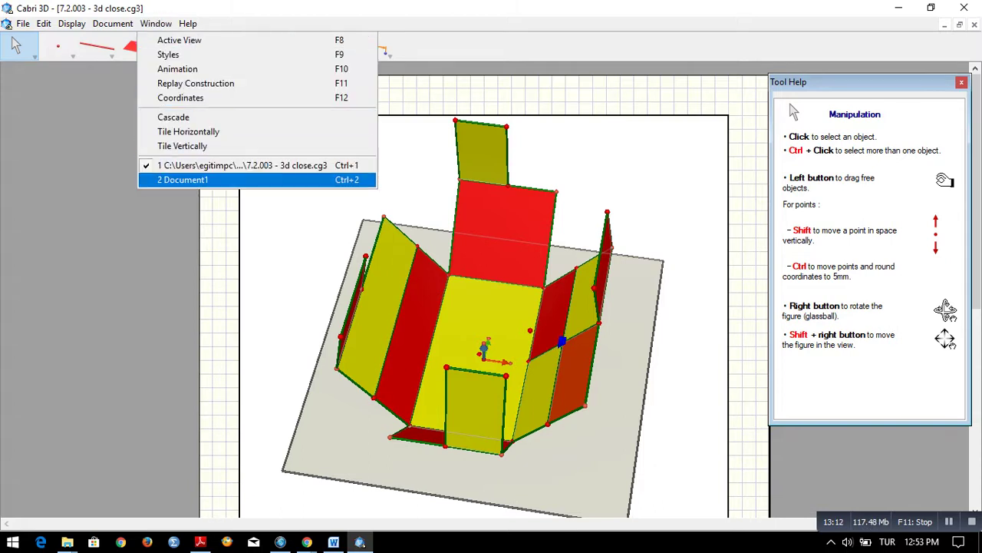